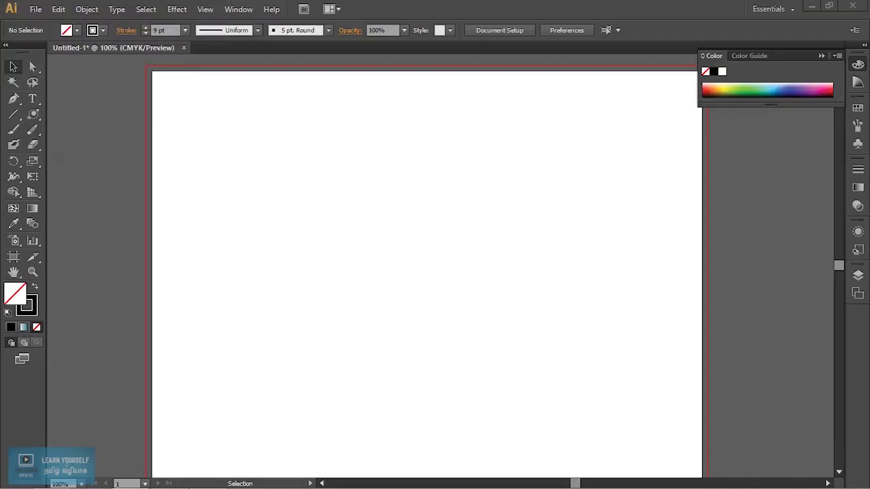
- Activate the Blob Brush tool on the blank Untitled-1 artboard
left_click(14, 146)
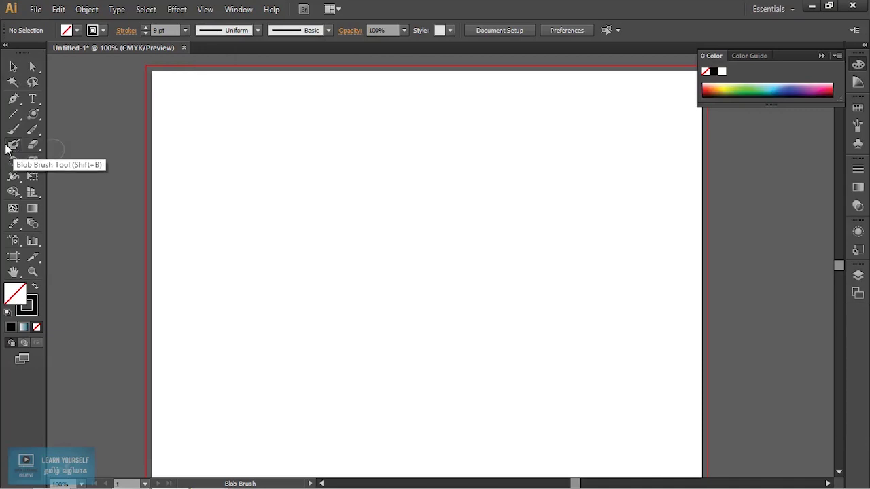
scroll(431, 327, "down", 1, "alt")
scroll(430, 328, "up", 1, "alt")
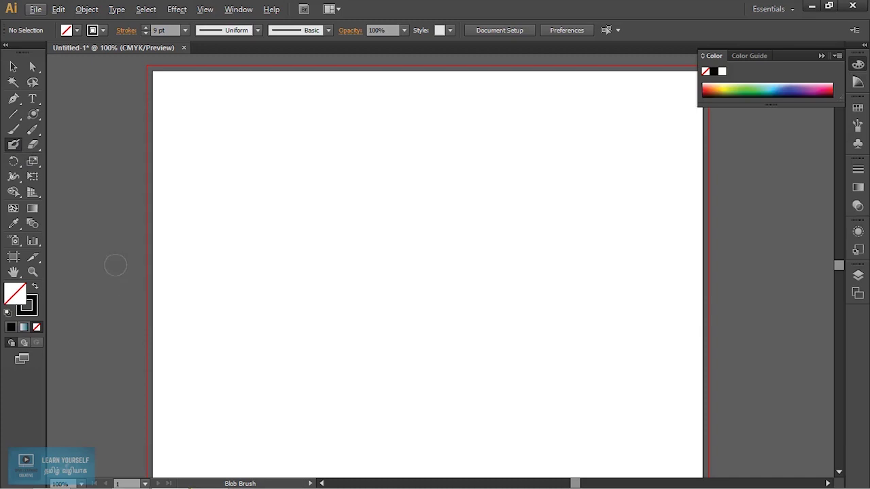
- Set the fill to orange F7B600 with stroke None, and paint a first orange band
double_click(15, 294)
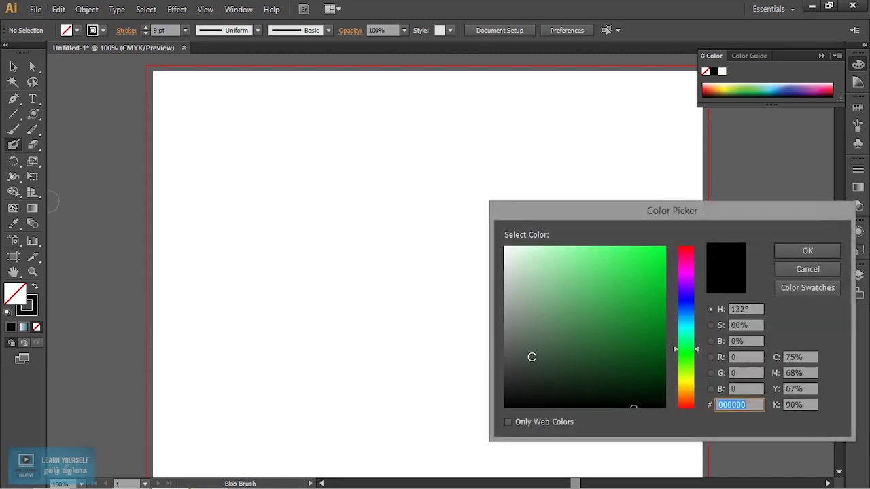
left_click_drag(690, 381, 690, 389)
left_click(664, 251)
left_click(781, 252)
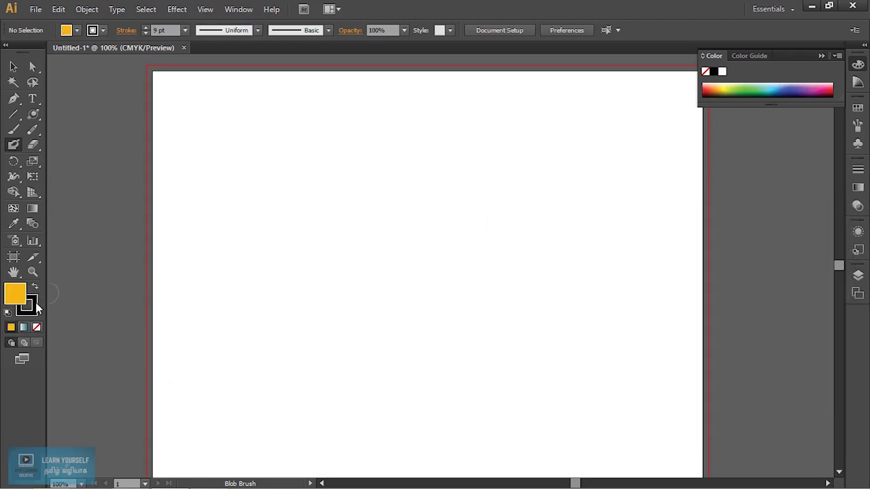
left_click(37, 327)
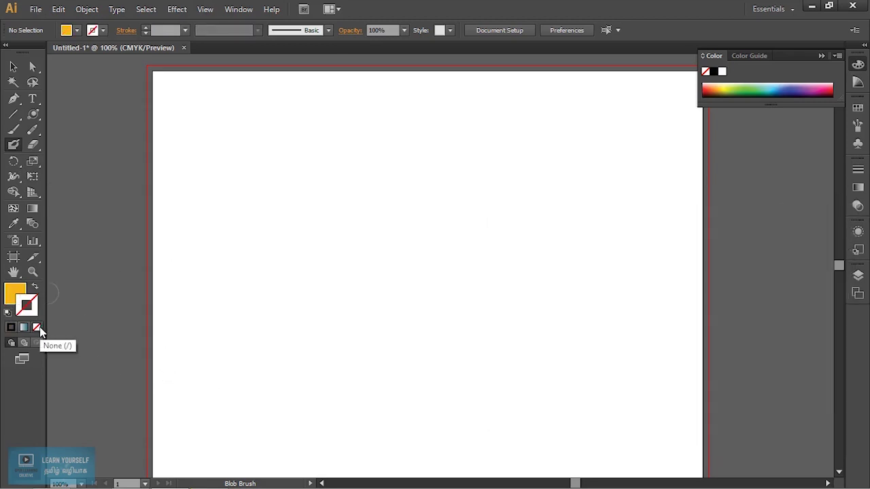
left_click(15, 292)
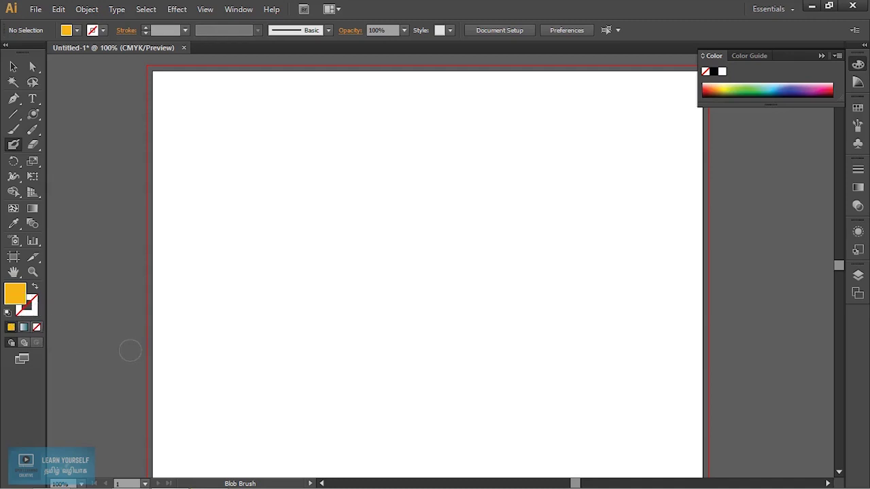
mouse_move(158, 350)
left_mouse_down()
mouse_move(710, 344)
mouse_move(709, 473)
mouse_move(469, 475)
mouse_move(158, 457)
mouse_move(187, 353)
left_mouse_up()
- Outline the orange ground, enlarge the brush, and fill it in solid with a wavy top
key("shift+x")
left_click_drag(196, 279, 183, 305)
mouse_move(151, 267)
left_mouse_down()
mouse_move(155, 408)
mouse_move(429, 396)
mouse_move(547, 419)
mouse_move(285, 416)
left_mouse_up()
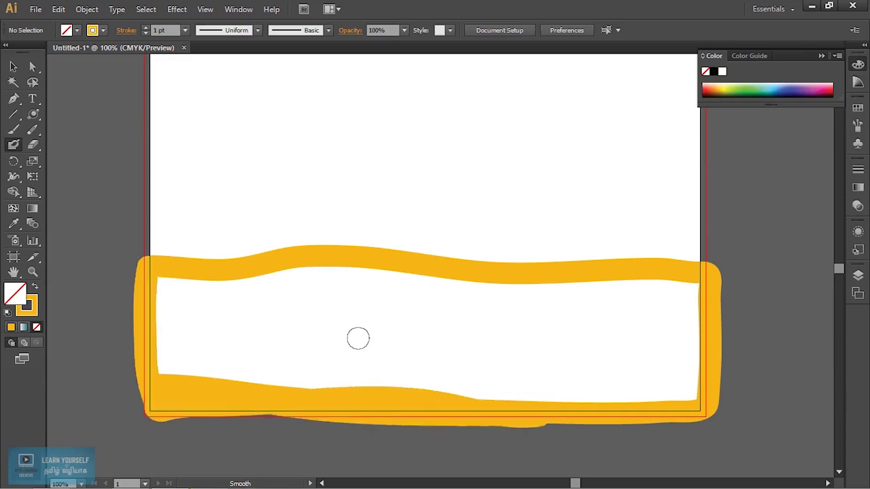
key("bracketright")
key("bracketright")
key("bracketright")
key("bracketright")
key("bracketright")
key("bracketright")
key("bracketright")
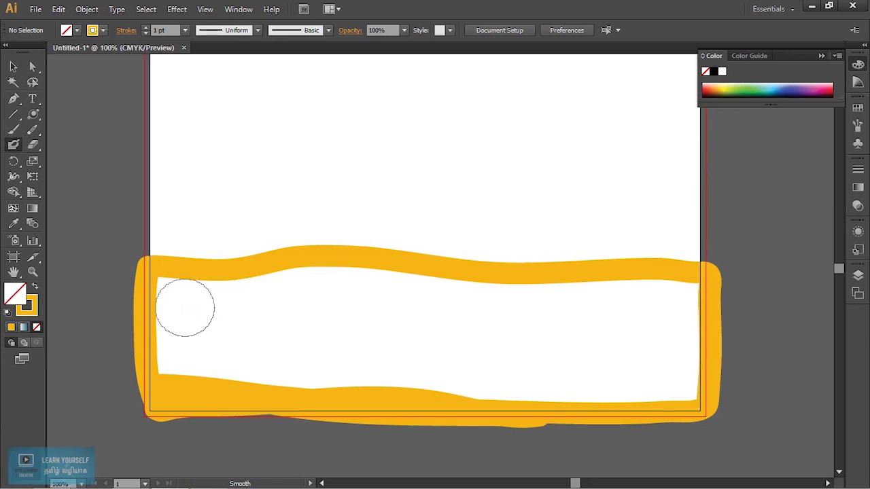
mouse_move(167, 299)
left_mouse_down()
mouse_move(669, 301)
mouse_move(680, 347)
mouse_move(676, 394)
mouse_move(224, 400)
mouse_move(146, 340)
mouse_move(258, 343)
mouse_move(336, 332)
mouse_move(224, 360)
left_mouse_up()
mouse_move(350, 336)
left_mouse_down()
mouse_move(533, 336)
mouse_move(442, 367)
mouse_move(544, 340)
mouse_move(577, 360)
mouse_move(655, 367)
left_mouse_up()
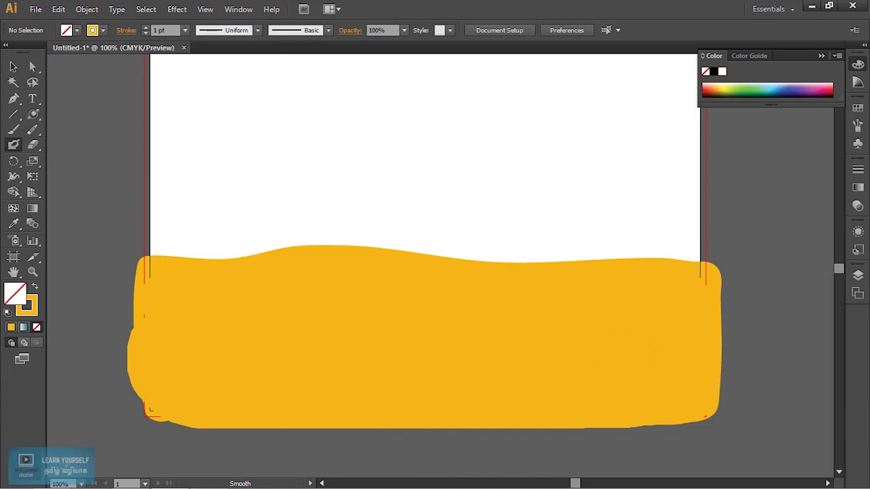
mouse_move(282, 332)
left_mouse_down()
mouse_move(216, 407)
mouse_move(308, 319)
left_mouse_up()
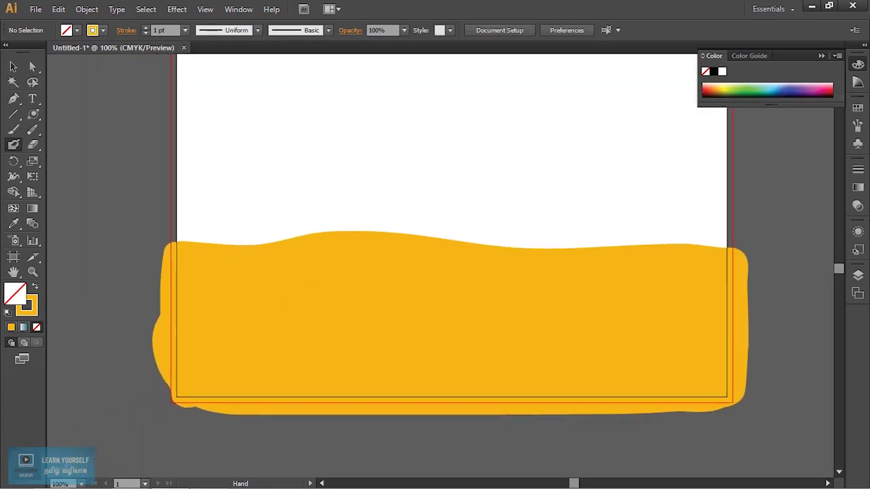
- With the Eraser, trim the orange ground flush with the artboard's left edge
left_click(14, 145)
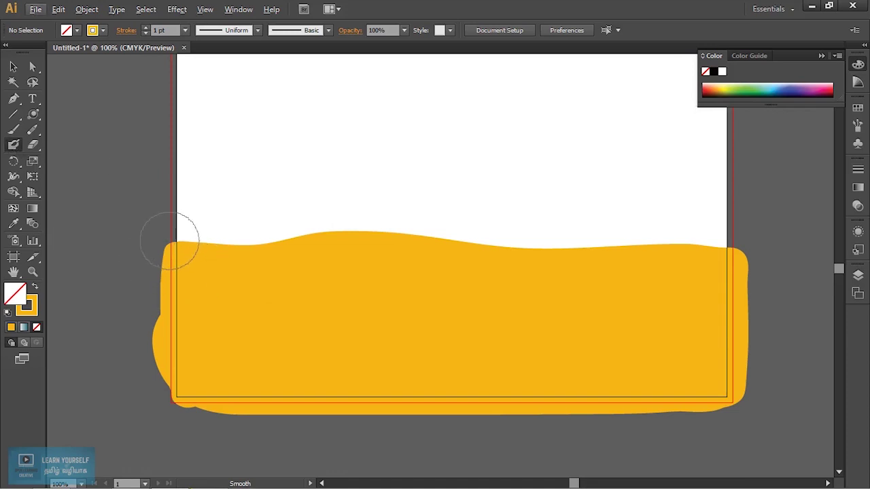
left_click_drag(37, 145, 79, 143)
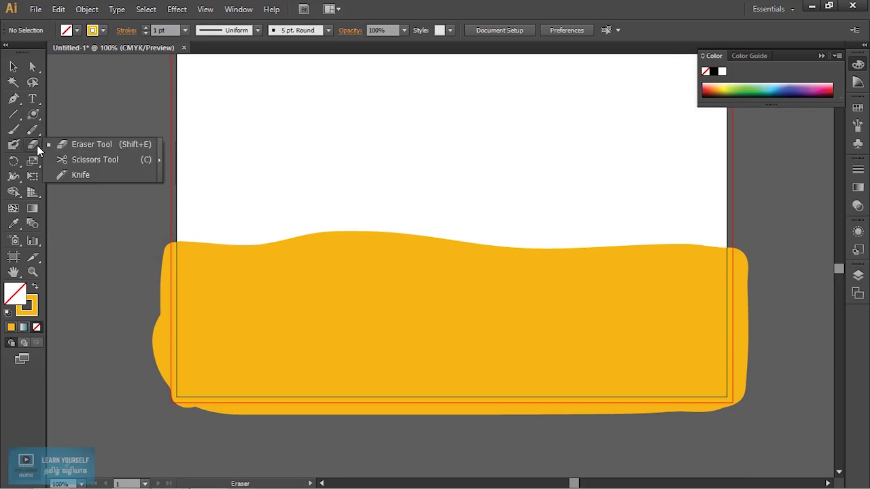
left_click_drag(171, 243, 170, 311)
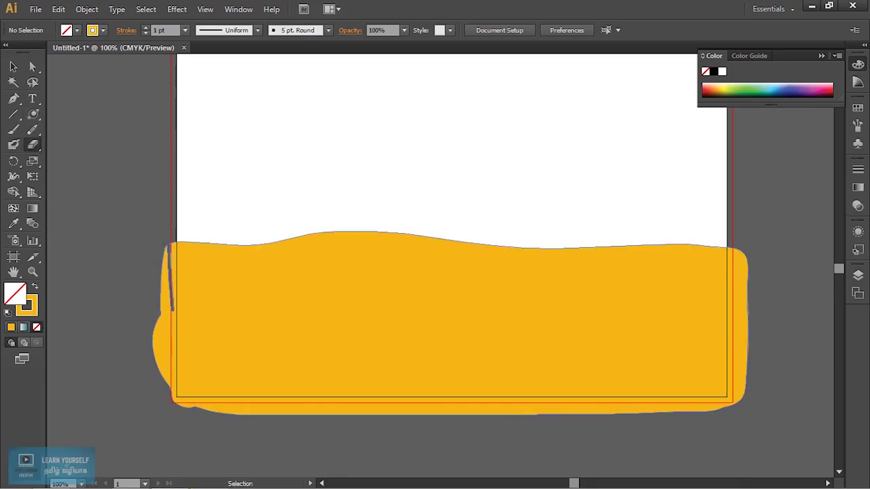
left_click(163, 250)
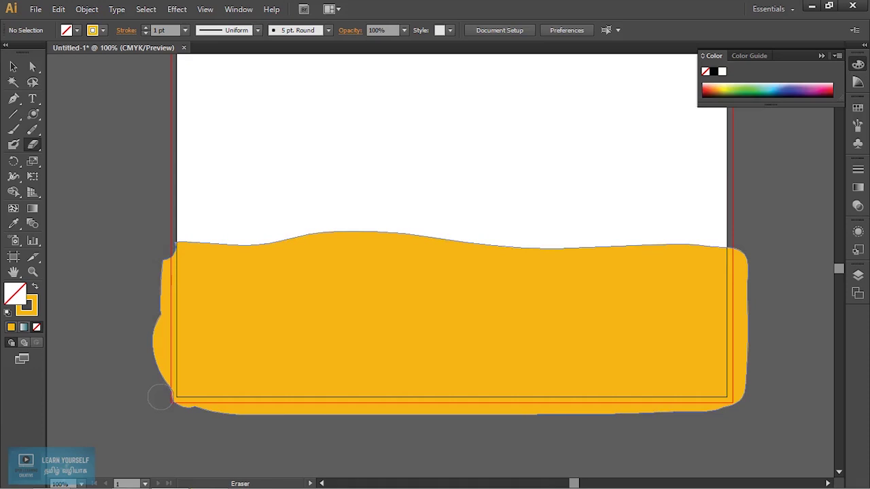
left_click_drag(163, 235, 165, 393)
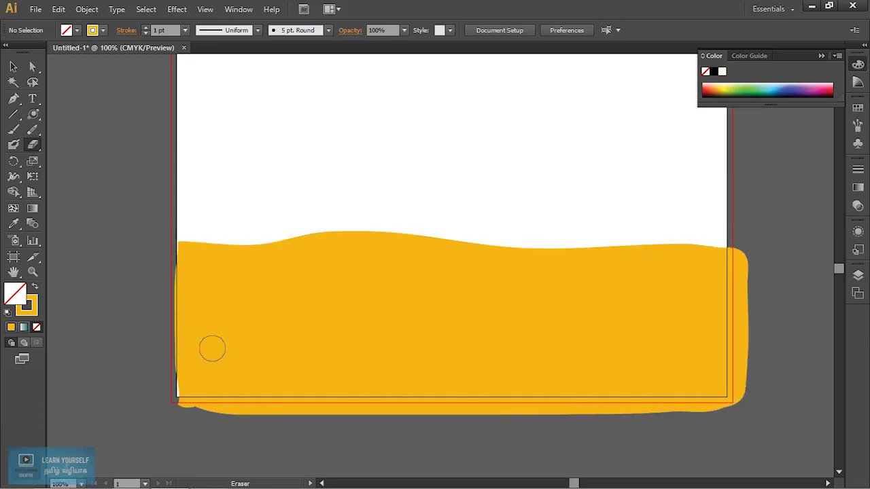
- Erase the orange overflow below the bottom edge and past the right edge
left_click_drag(165, 418, 615, 417)
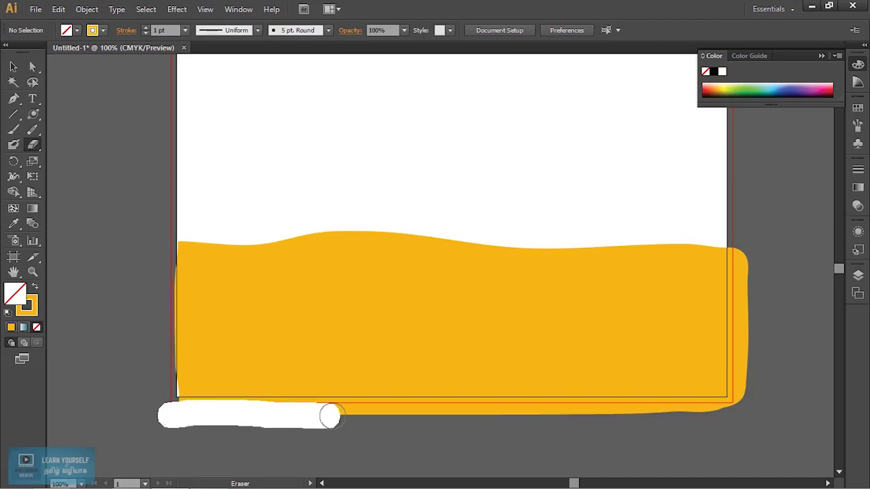
left_click_drag(615, 418, 736, 408)
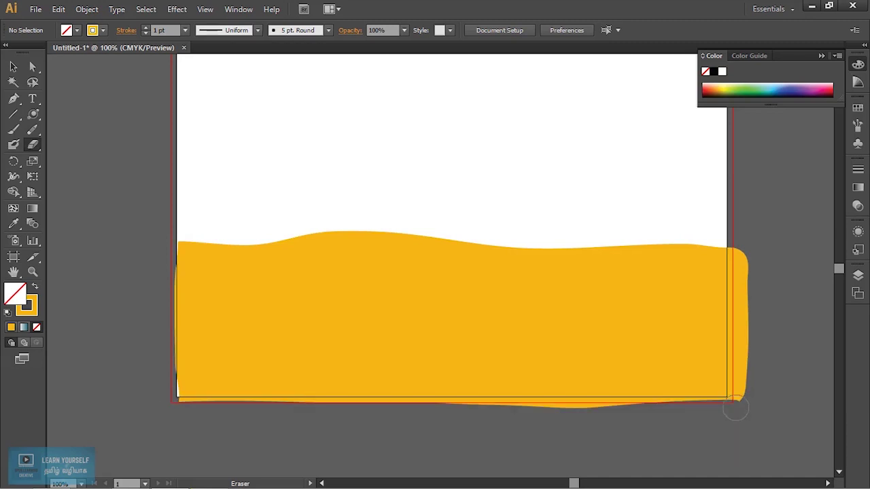
left_click_drag(744, 233, 744, 417)
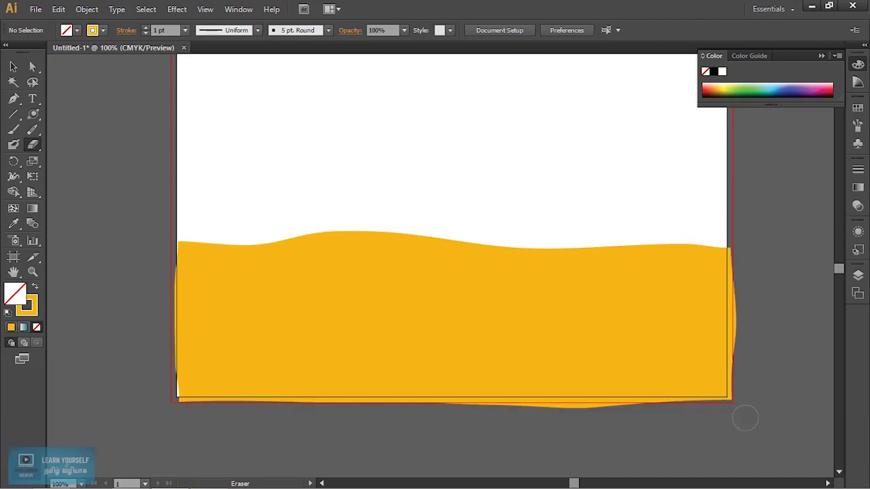
left_click_drag(737, 234, 747, 407)
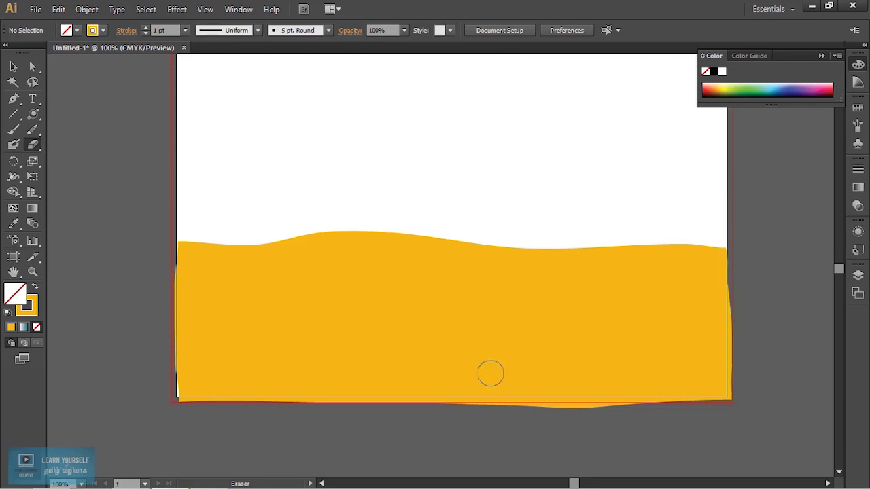
left_click(14, 144)
left_click_drag(174, 210, 109, 282)
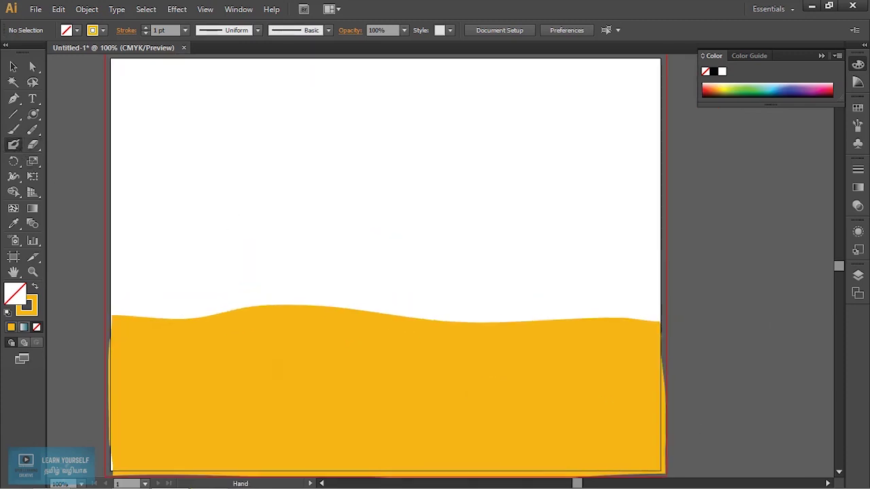
- Set the painting colour to dark brown 562811
double_click(31, 312)
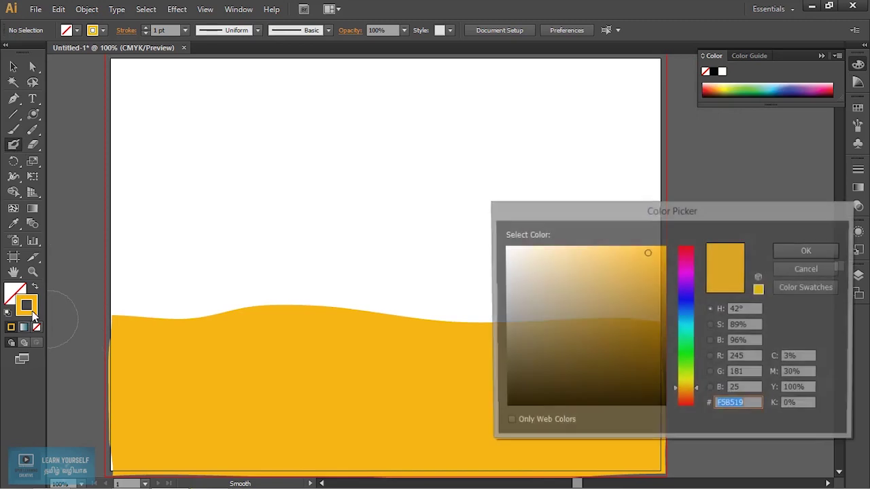
left_click_drag(695, 391, 690, 360)
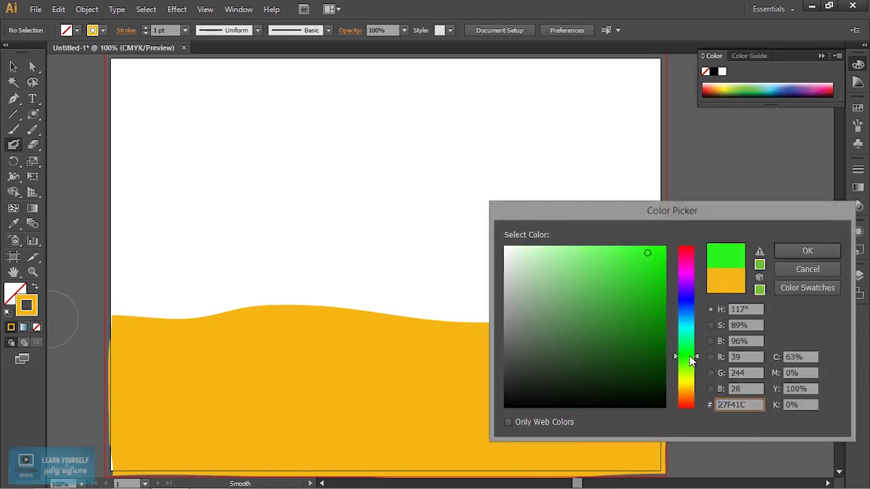
left_click(636, 353)
left_click(685, 401)
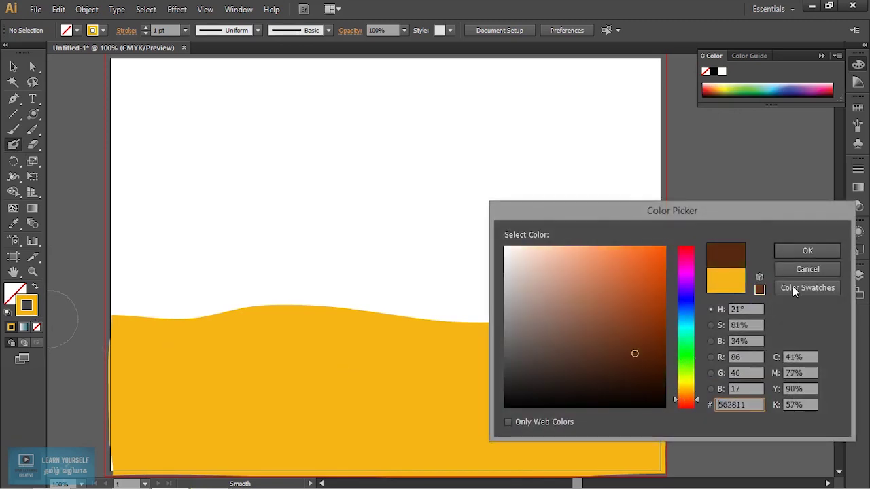
left_click(790, 251)
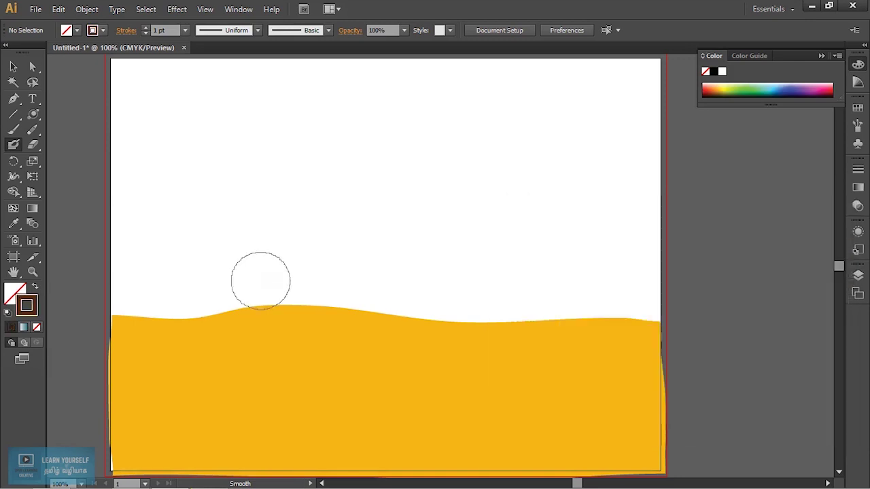
- Shrink the brush and paint a forked brown trunk standing in the ground
key("bracketleft")
key("bracketleft")
key("bracketleft")
key("bracketleft")
key("bracketleft")
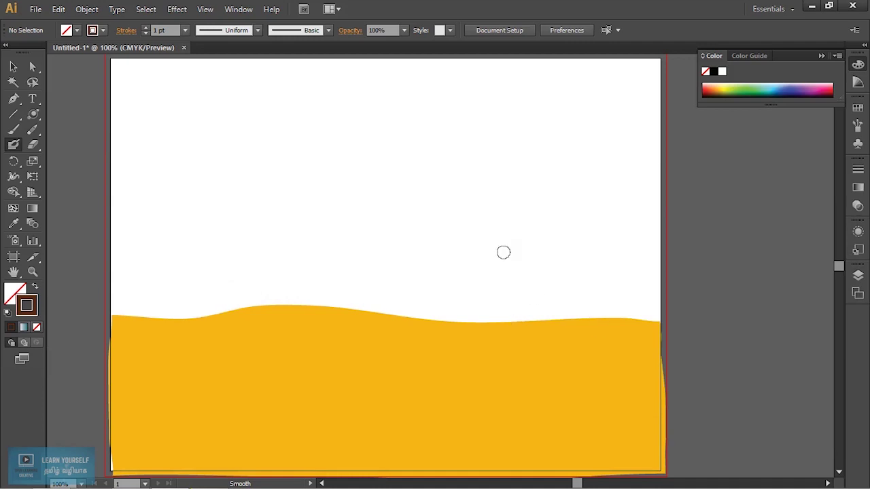
mouse_move(503, 242)
left_mouse_down()
mouse_move(519, 345)
mouse_move(500, 392)
left_mouse_up()
mouse_move(512, 242)
left_mouse_down()
mouse_move(522, 272)
mouse_move(556, 221)
mouse_move(530, 289)
mouse_move(537, 384)
mouse_move(504, 393)
left_mouse_up()
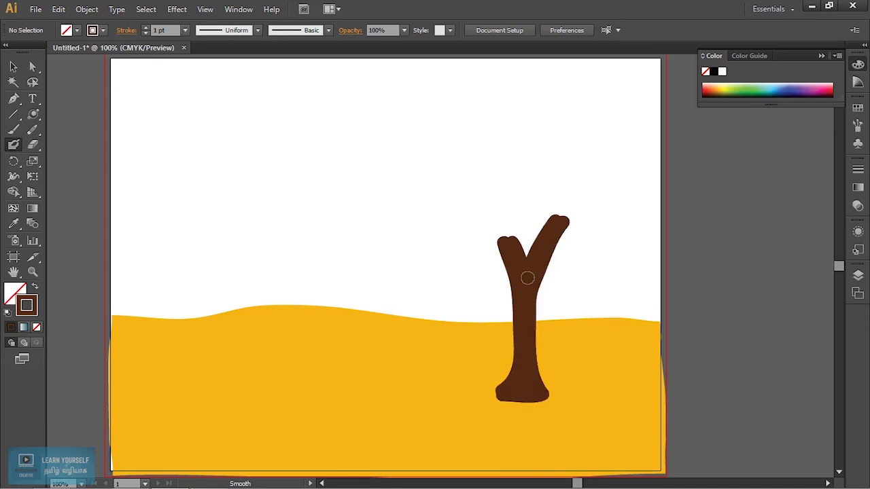
- Switch to dark green and paint a foliage clump atop the tree's left branch
double_click(34, 310)
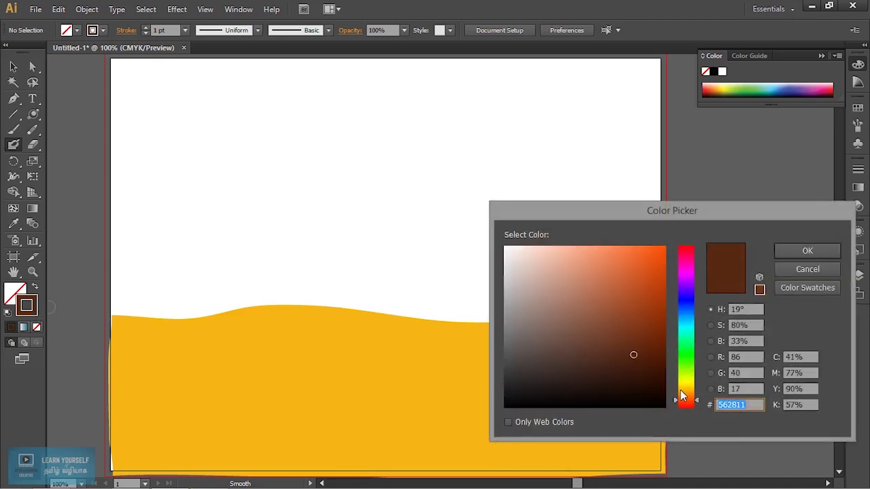
left_click_drag(686, 398, 687, 363)
left_click(828, 253)
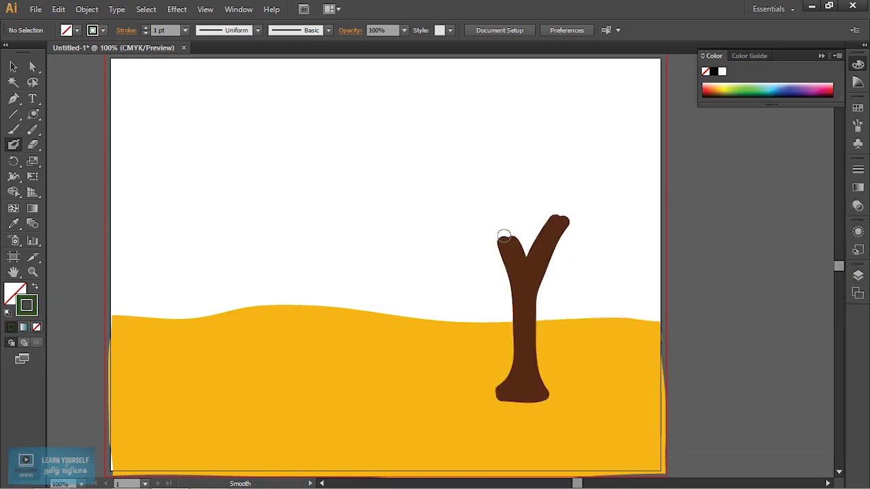
left_click_drag(512, 230, 467, 238)
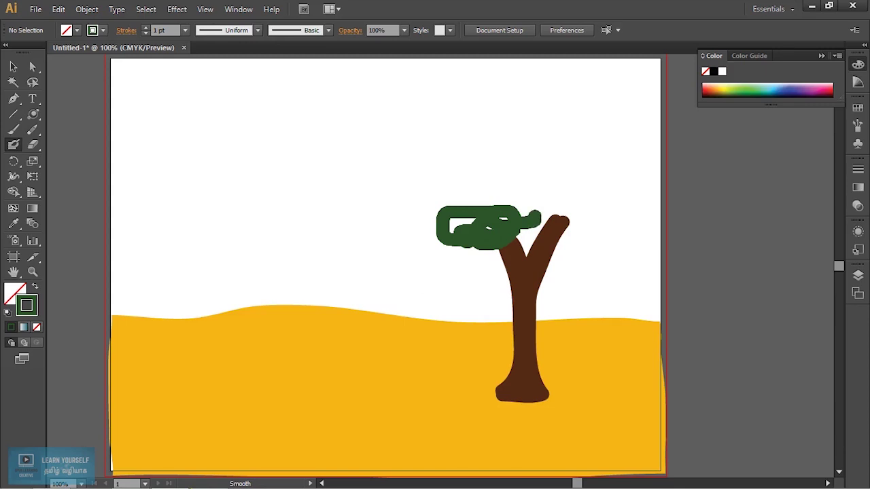
left_click_drag(511, 200, 458, 197)
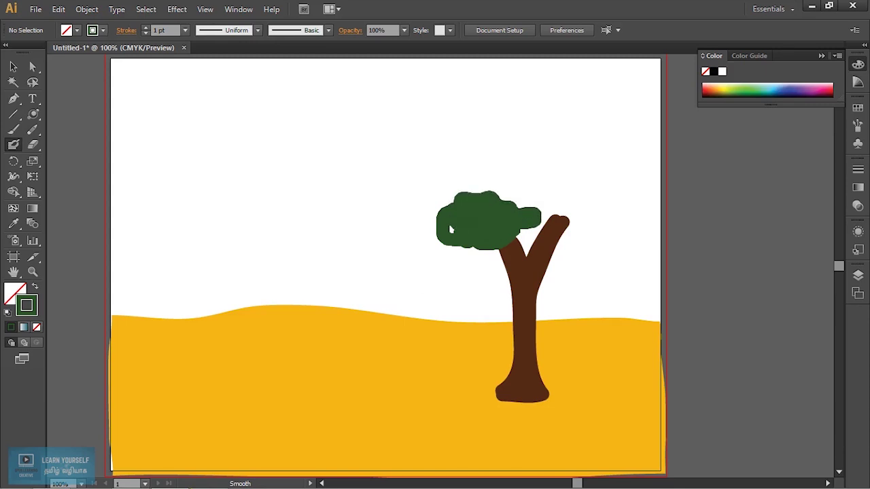
left_click_drag(513, 199, 512, 232)
- Paint and fill a second green clump at the right branch tip
mouse_move(533, 204)
left_mouse_down()
mouse_move(576, 224)
mouse_move(572, 195)
left_mouse_up()
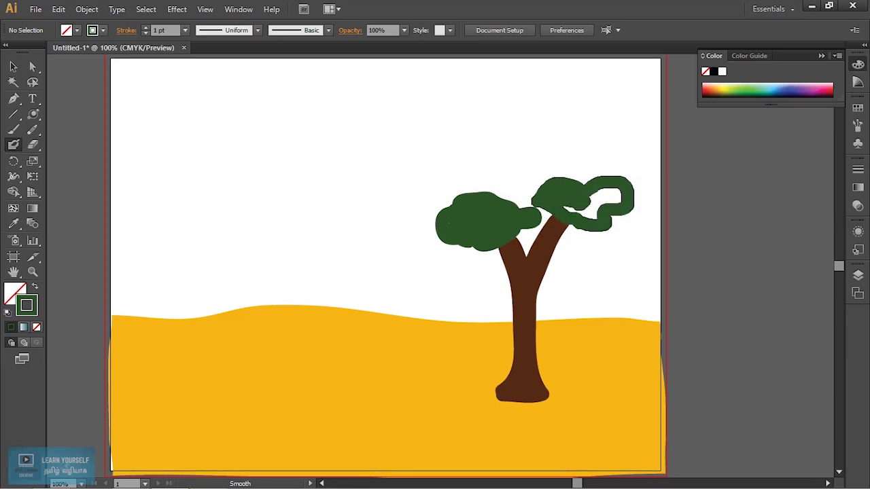
mouse_move(595, 216)
left_mouse_down()
mouse_move(618, 197)
mouse_move(569, 207)
left_mouse_up()
scroll(574, 221, "up", 4)
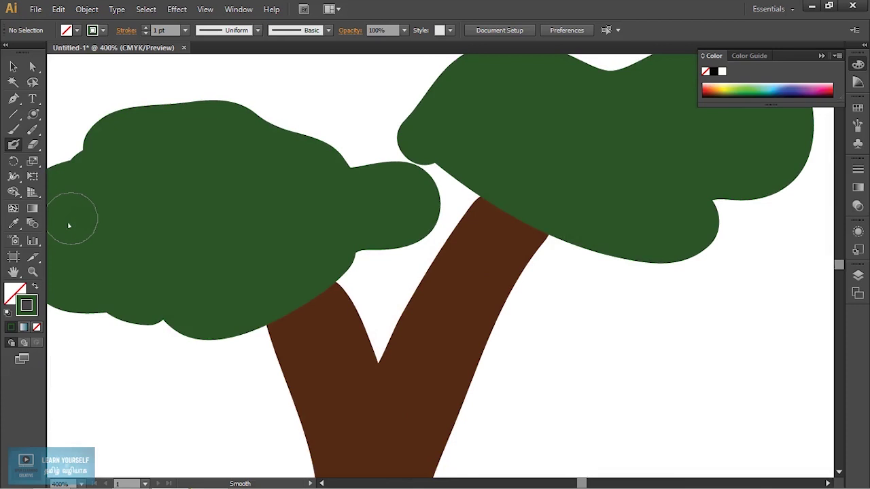
- Paint a third green clump above the two existing ones and fill its hole
scroll(422, 267, "down", 1)
scroll(422, 268, "up", 3)
mouse_move(411, 257)
left_mouse_down()
mouse_move(500, 244)
mouse_move(369, 97)
mouse_move(524, 107)
mouse_move(612, 126)
mouse_move(649, 174)
mouse_move(530, 227)
mouse_move(405, 216)
mouse_move(450, 193)
mouse_move(454, 155)
left_mouse_up()
mouse_move(479, 200)
left_mouse_down()
mouse_move(482, 146)
mouse_move(500, 190)
mouse_move(584, 143)
mouse_move(508, 132)
left_mouse_up()
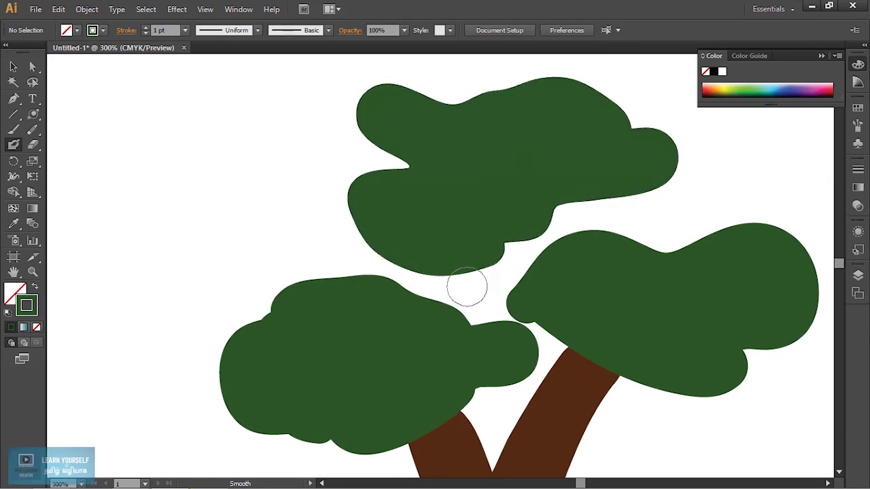
key("ctrl+1")
key("ctrl+plus")
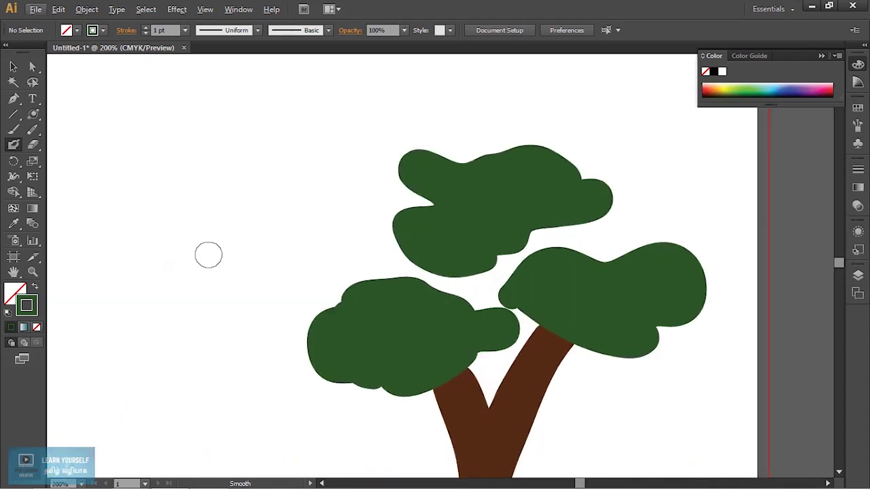
- Pick darker green 1E3F0E and paint a shading blob across the crown's centre
double_click(34, 307)
left_click_drag(630, 360, 629, 368)
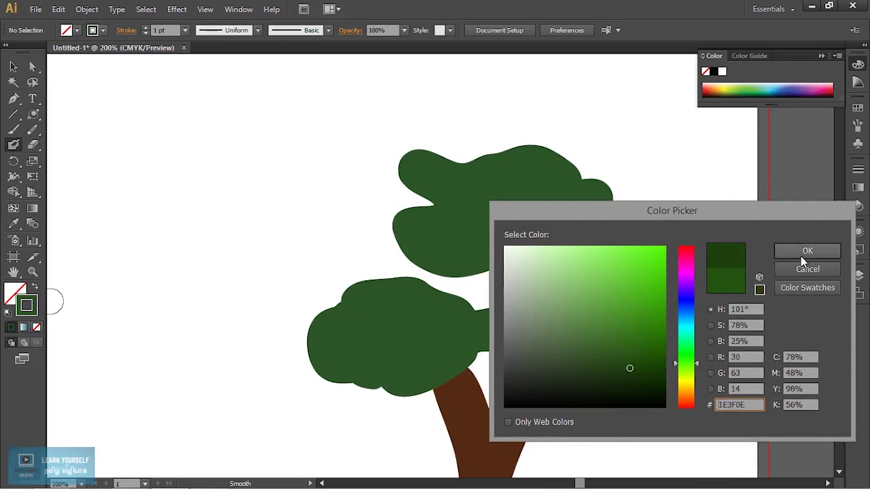
left_click(806, 251)
mouse_move(419, 253)
left_mouse_down()
mouse_move(443, 301)
mouse_move(571, 313)
mouse_move(574, 248)
mouse_move(533, 231)
mouse_move(432, 230)
mouse_move(398, 269)
mouse_move(430, 284)
mouse_move(535, 293)
mouse_move(552, 259)
mouse_move(502, 244)
mouse_move(452, 242)
mouse_move(429, 261)
mouse_move(476, 279)
mouse_move(499, 258)
mouse_move(544, 272)
mouse_move(507, 272)
left_mouse_up()
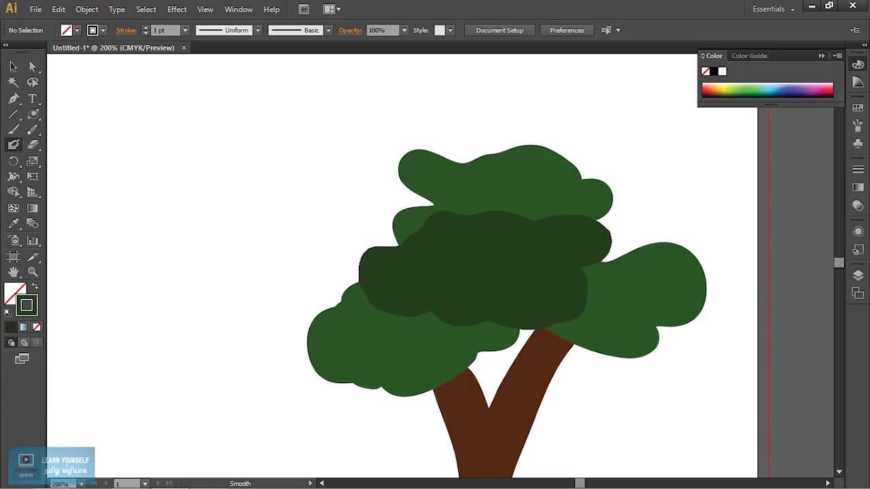
left_click(13, 66)
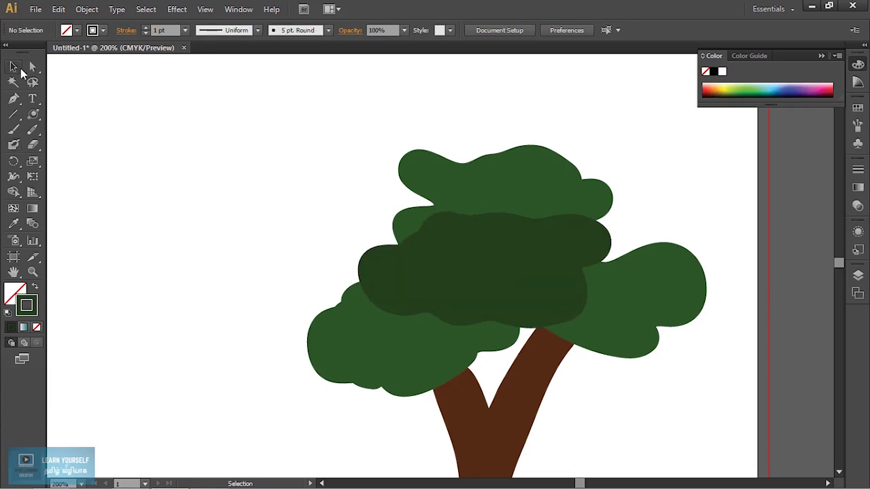
- Send the dark green shading clump back one level with Ctrl+[ and deselect it
left_click(476, 272)
key("a")
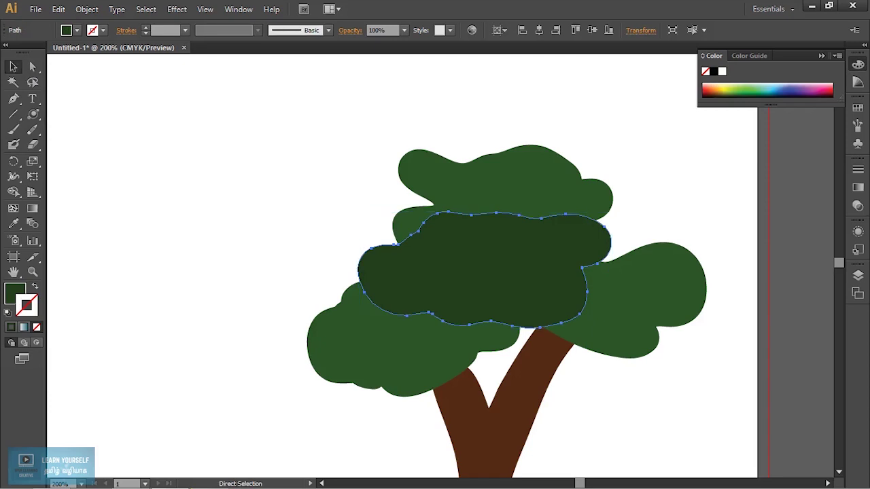
key("ctrl+bracketleft")
key("v")
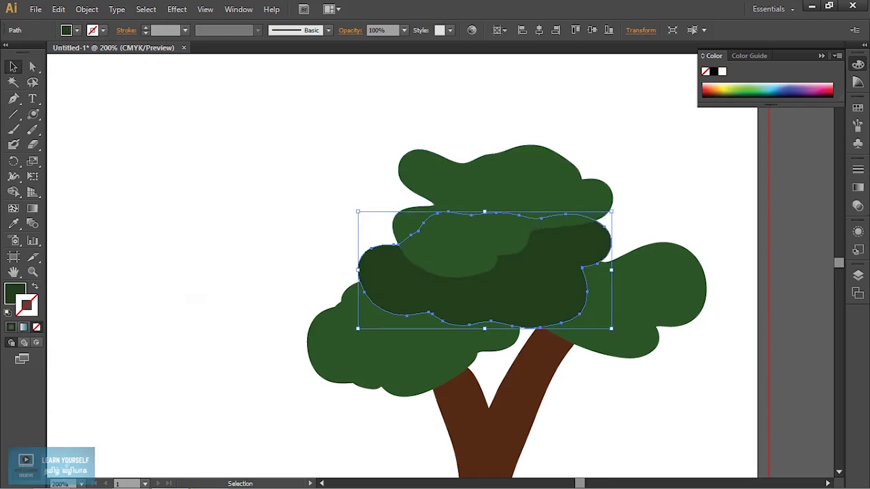
key("ctrl+shift+a")
scroll(305, 313, "down", 4)
scroll(299, 313, "up", 1)
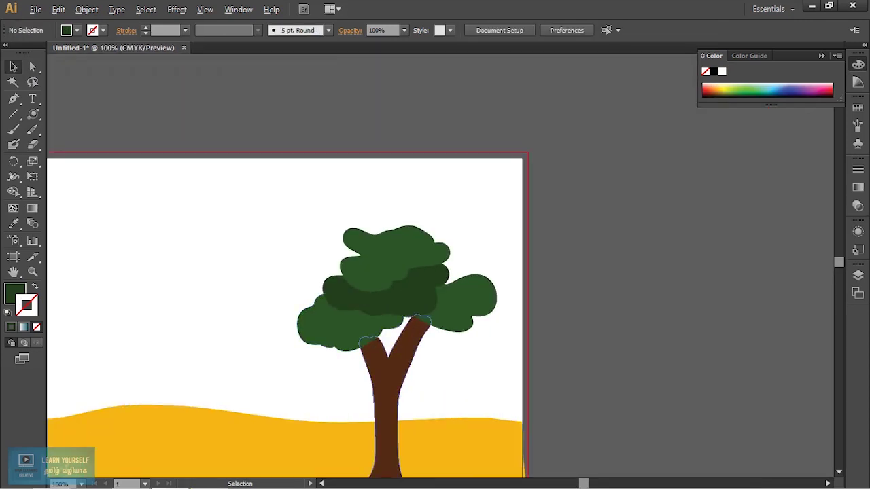
left_click_drag(299, 313, 468, 296)
scroll(477, 309, "up", 3)
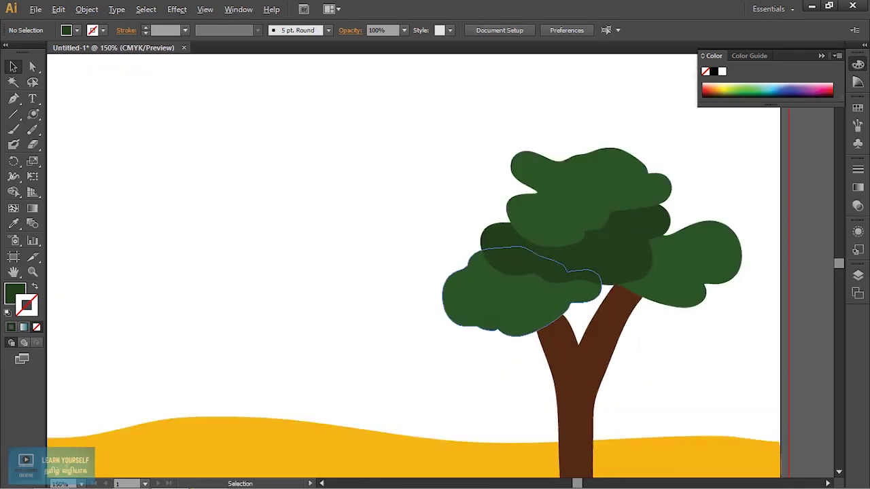
scroll(477, 309, "down", 2)
- Open the Blob Brush options and close them without changes
left_click(14, 145)
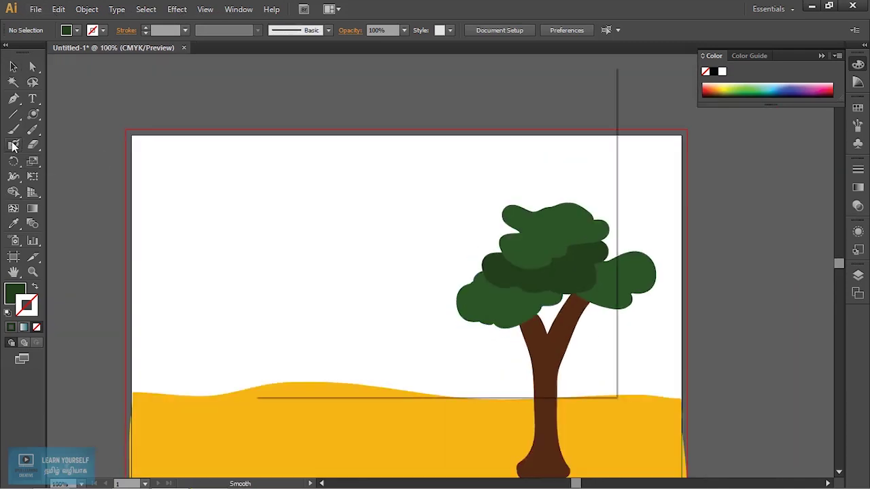
double_click(14, 145)
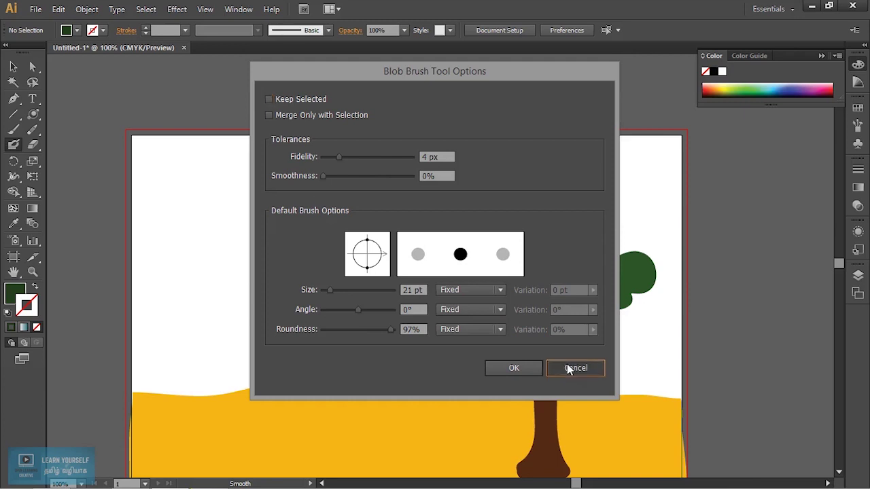
left_click(567, 366)
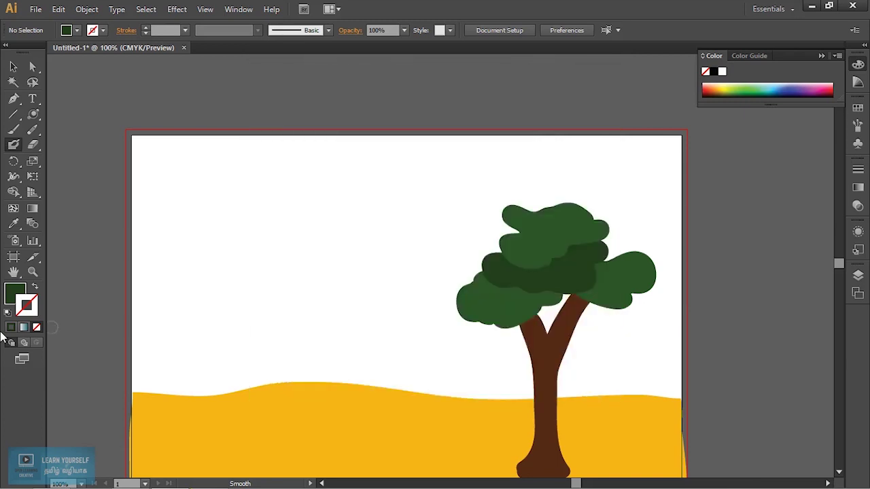
- Set the fill colour to teal 17C6BD in the Color Picker
double_click(15, 292)
left_click(683, 349)
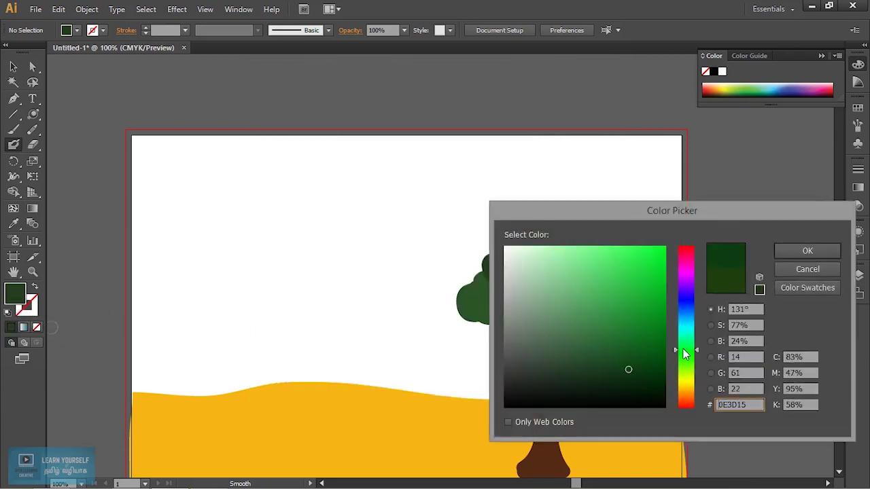
left_click_drag(683, 346, 688, 355)
left_click(691, 329)
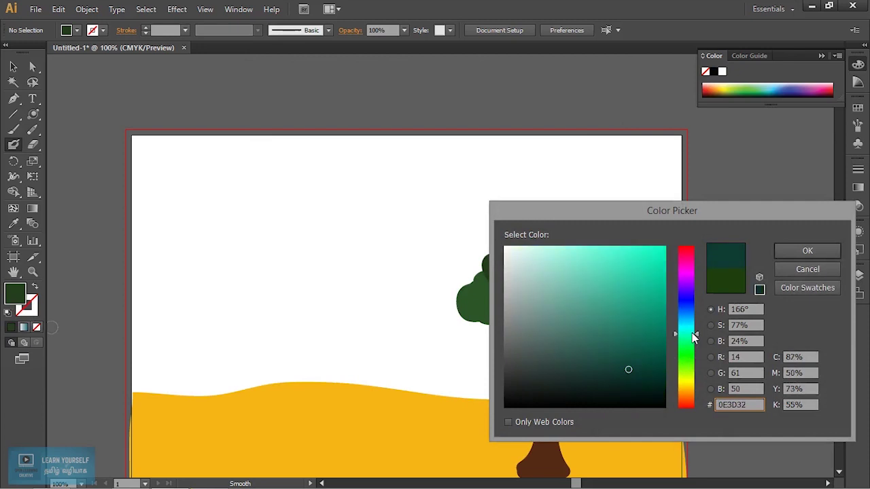
left_click(808, 250)
- Blob-brush a cloud outline in the upper-left sky and fill it solid teal
mouse_move(170, 219)
left_mouse_down()
mouse_move(301, 204)
mouse_move(237, 261)
mouse_move(145, 253)
mouse_move(166, 233)
left_mouse_up()
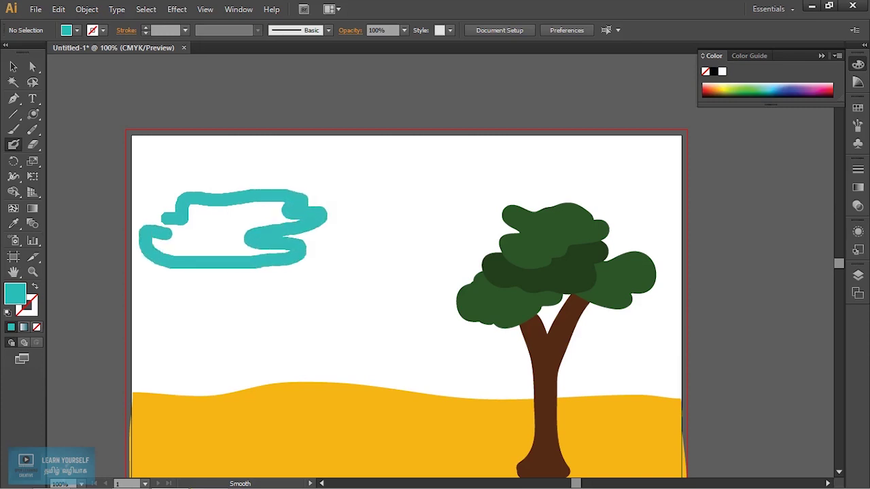
key("shift+x")
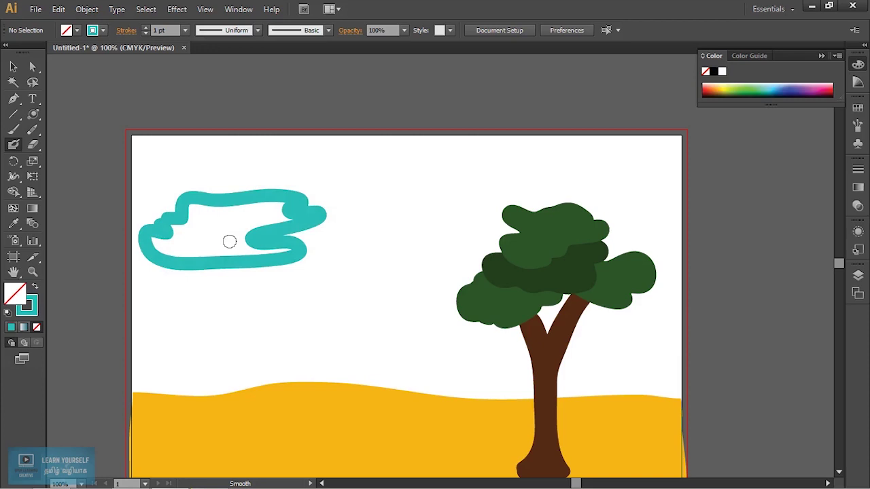
mouse_move(231, 238)
left_mouse_down()
mouse_move(196, 220)
mouse_move(289, 207)
mouse_move(155, 246)
mouse_move(249, 250)
left_mouse_up()
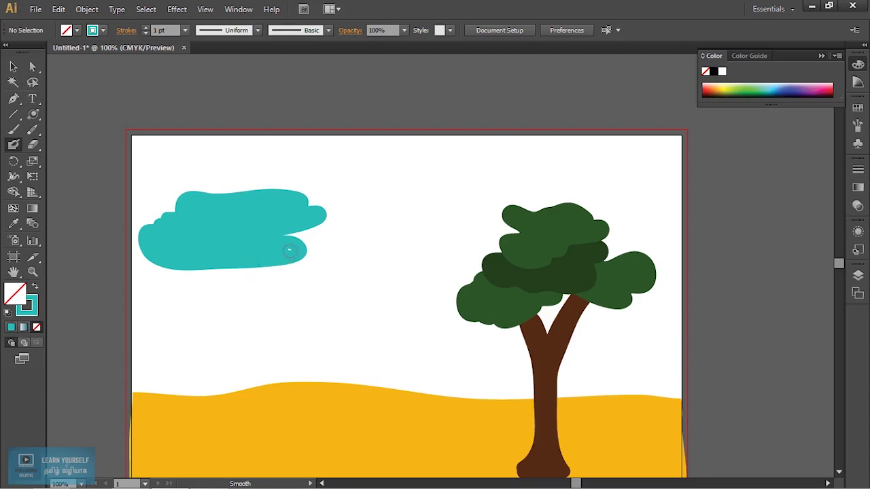
- Alt-drag a copy of the cloud into the sky just above the tree crown
left_click(12, 66)
mouse_move(231, 240)
left_mouse_down()
mouse_move(282, 273)
mouse_move(343, 282)
left_mouse_up()
mouse_move(283, 231)
left_mouse_down()
mouse_move(270, 291)
mouse_move(224, 292)
mouse_move(470, 183)
left_mouse_up()
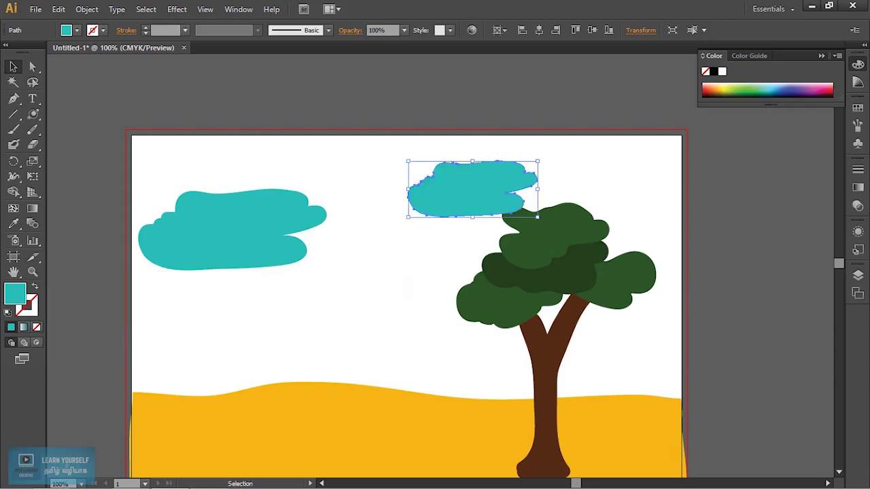
left_click(407, 288)
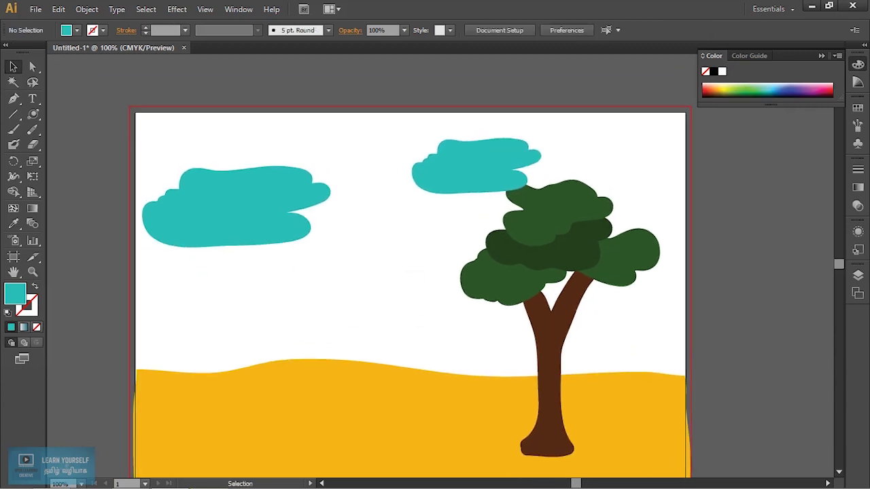
- Create Layer 2 and move it beneath Layer 1
left_click(858, 276)
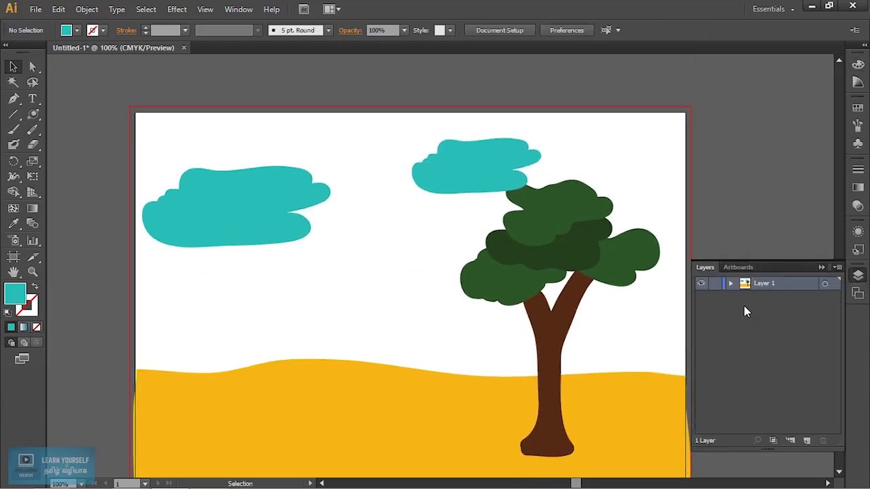
left_click(807, 442)
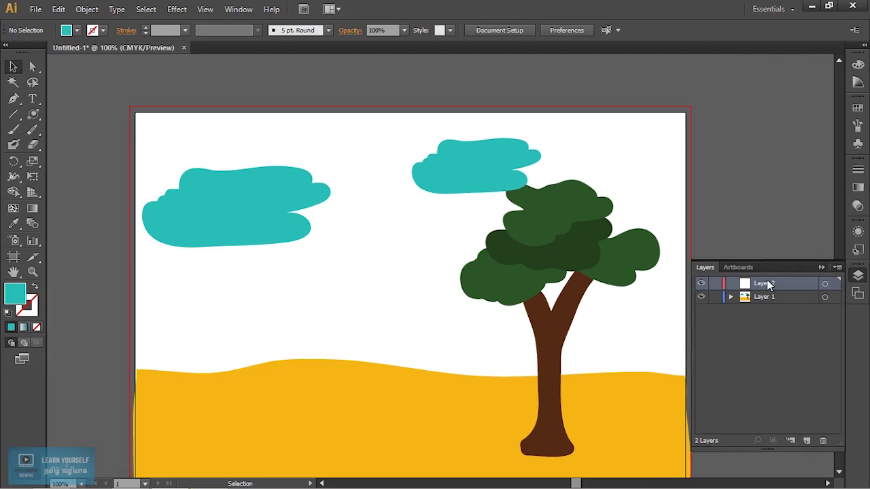
left_click_drag(764, 284, 764, 303)
key("ctrl+minus")
key("ctrl+minus")
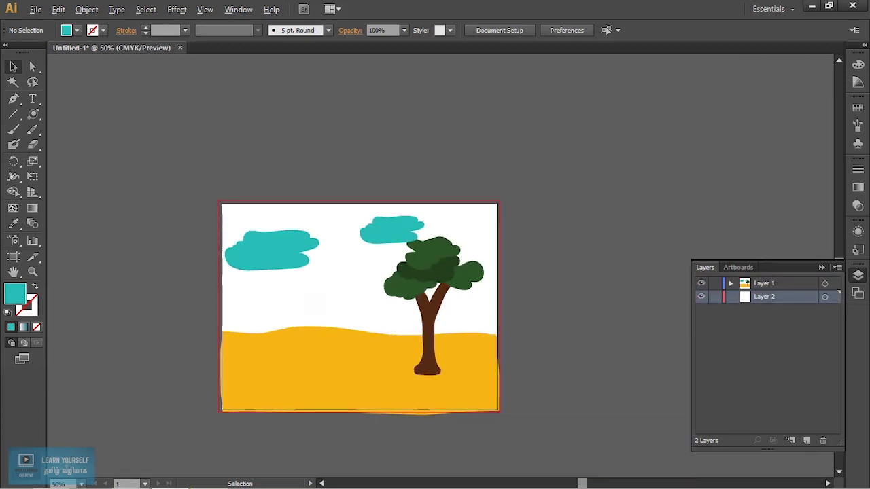
key("ctrl+plus")
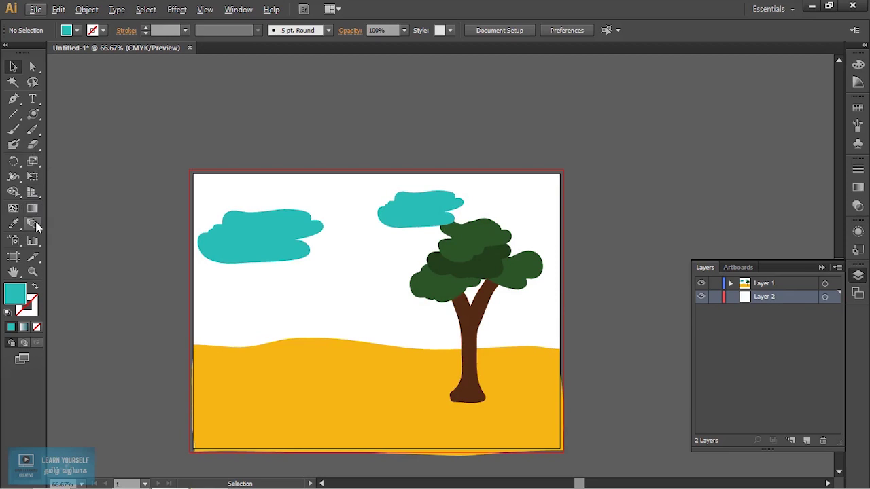
- Draw a teal rectangle covering the whole artboard on Layer 2
left_click(32, 209)
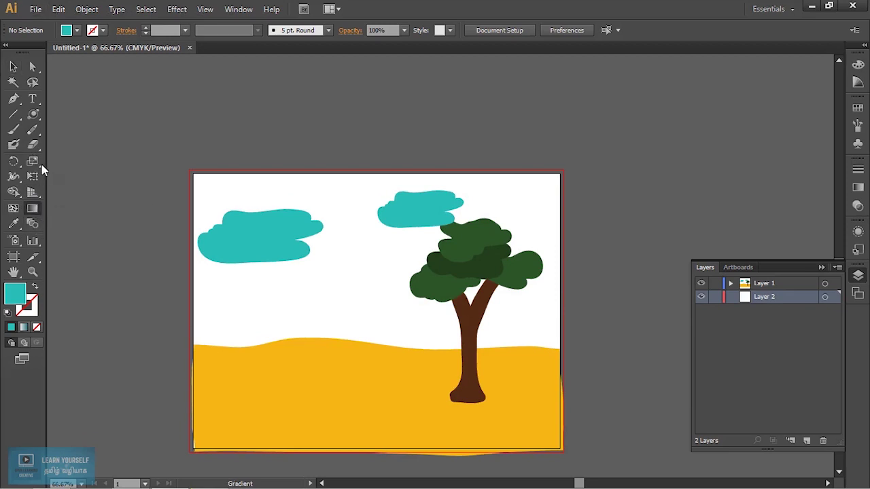
left_click(35, 115)
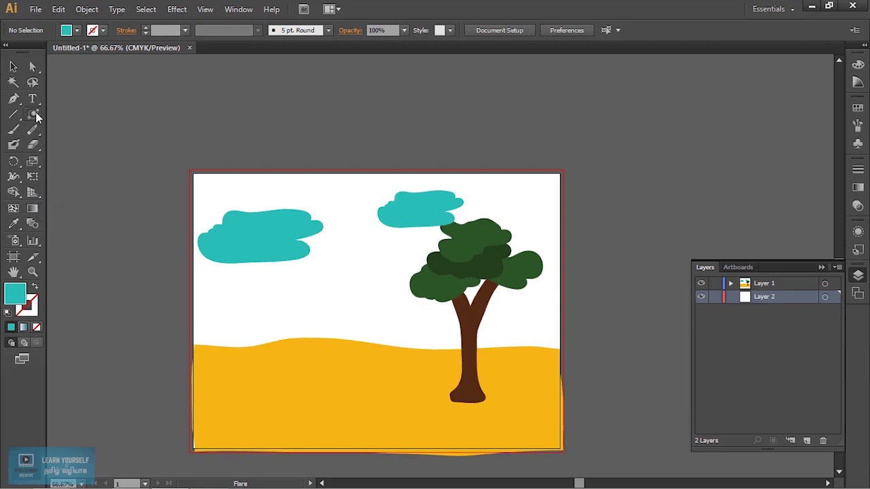
left_click_drag(36, 117, 75, 114)
left_click_drag(197, 174, 561, 448)
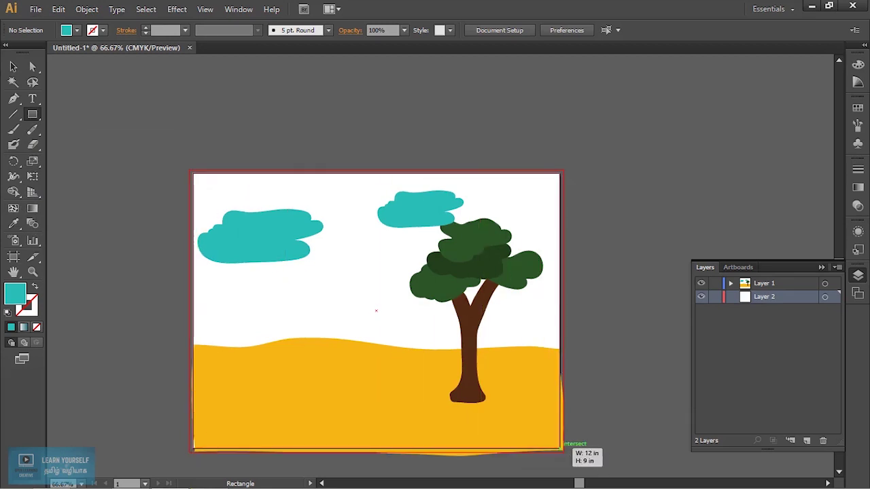
left_click_drag(561, 447, 561, 448)
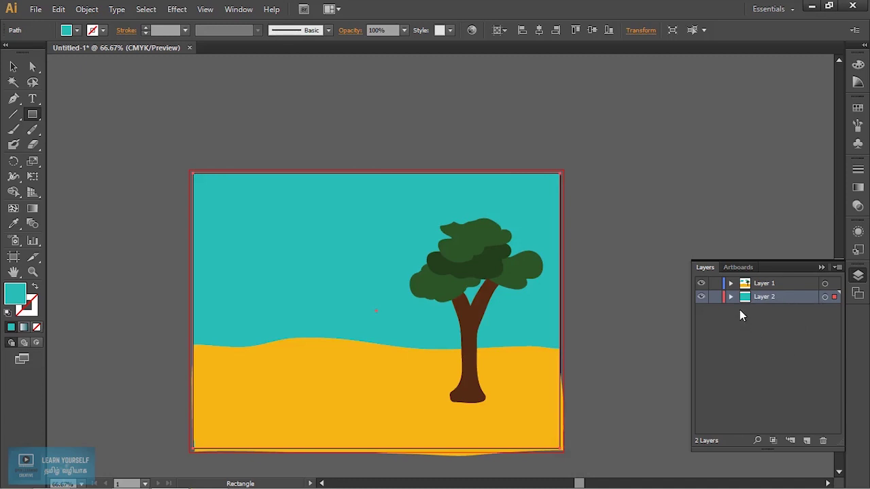
- Change the sky rectangle's fill to a lighter teal in the Color Picker
double_click(19, 301)
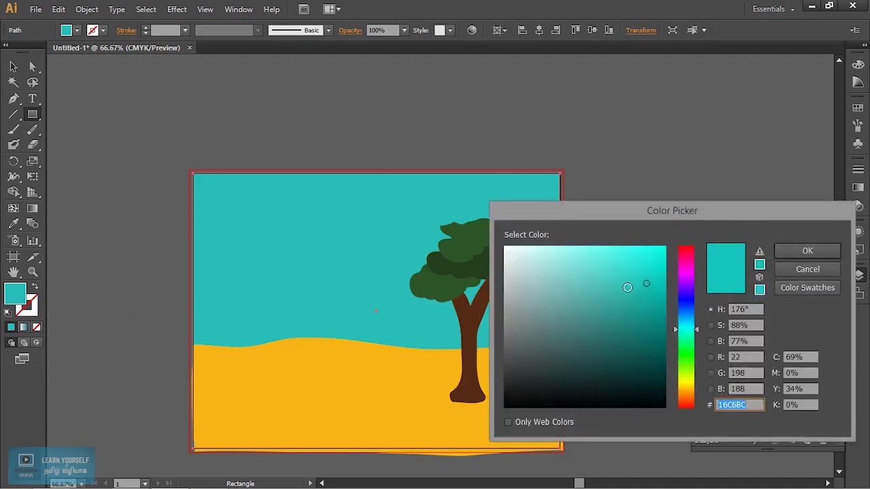
left_click_drag(646, 279, 641, 254)
left_click(788, 251)
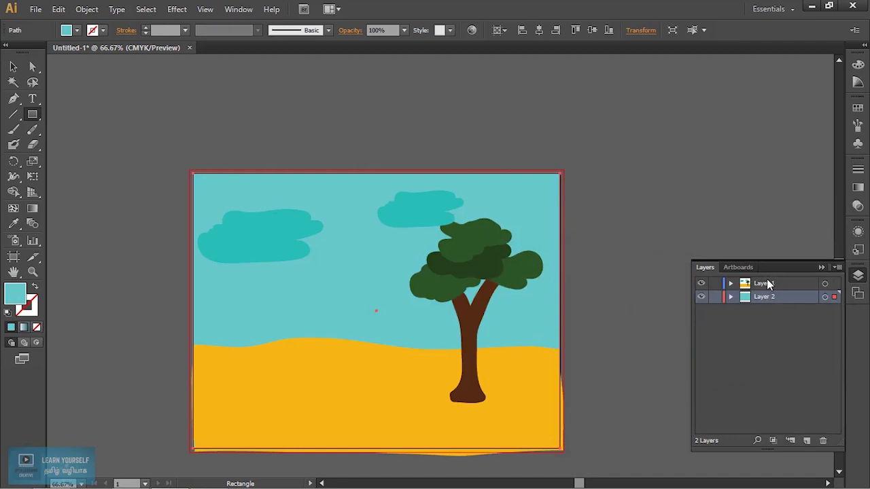
left_click(13, 66)
left_click(258, 234)
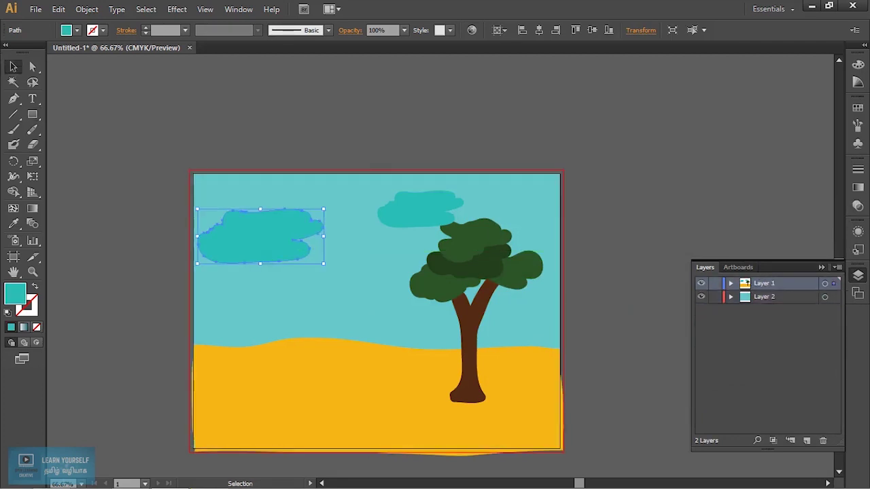
- Set both the left and right clouds' fill to near-white
double_click(14, 293)
left_click_drag(523, 324, 483, 250)
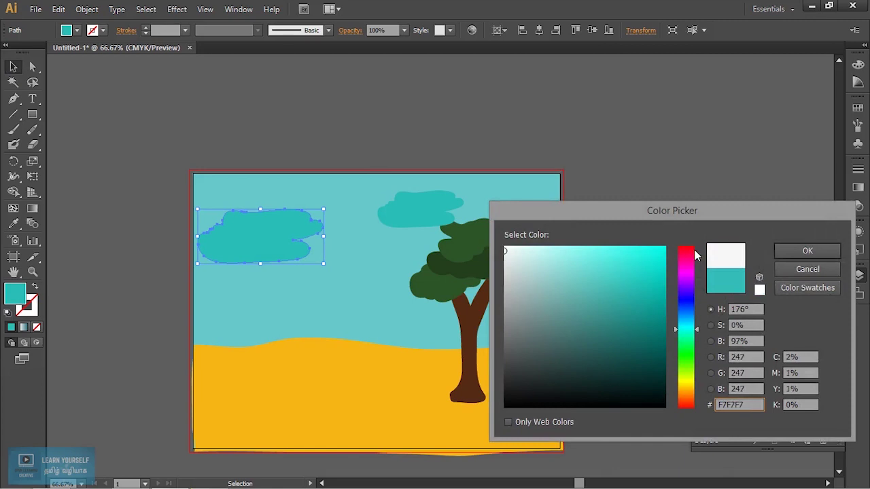
left_click(806, 251)
left_click(418, 209)
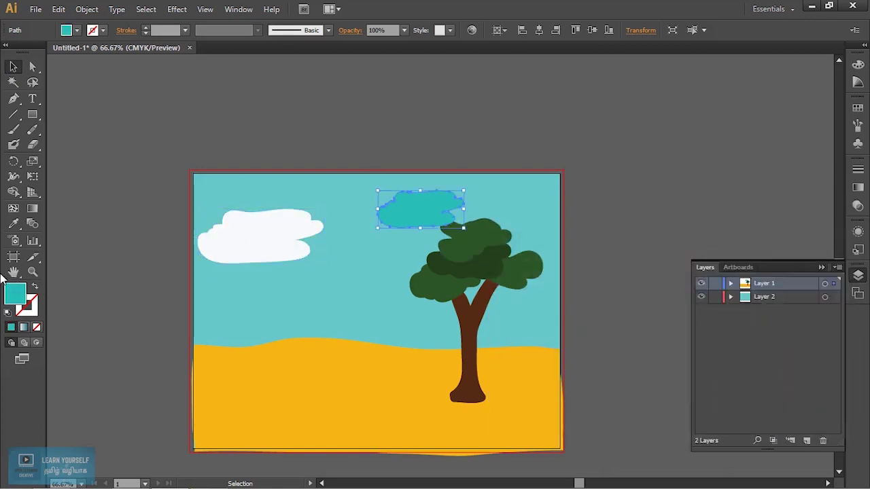
double_click(15, 294)
left_click_drag(566, 279, 505, 250)
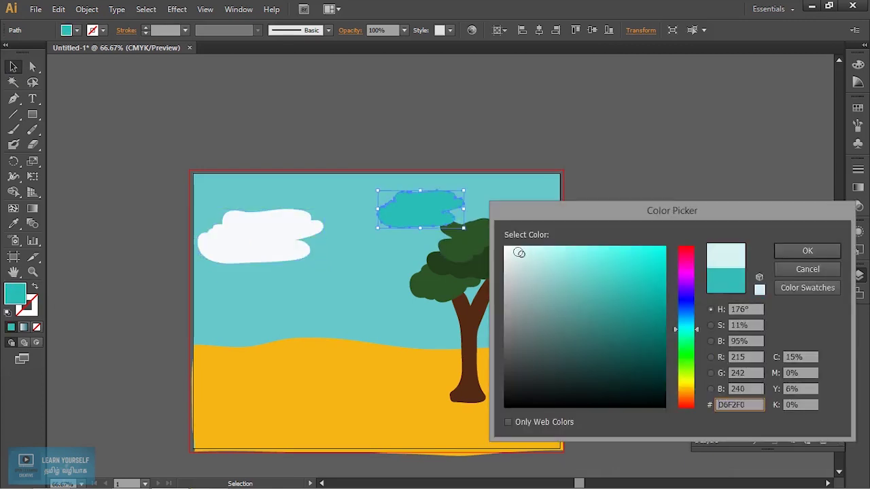
left_click(806, 250)
key("ctrl+shift+a")
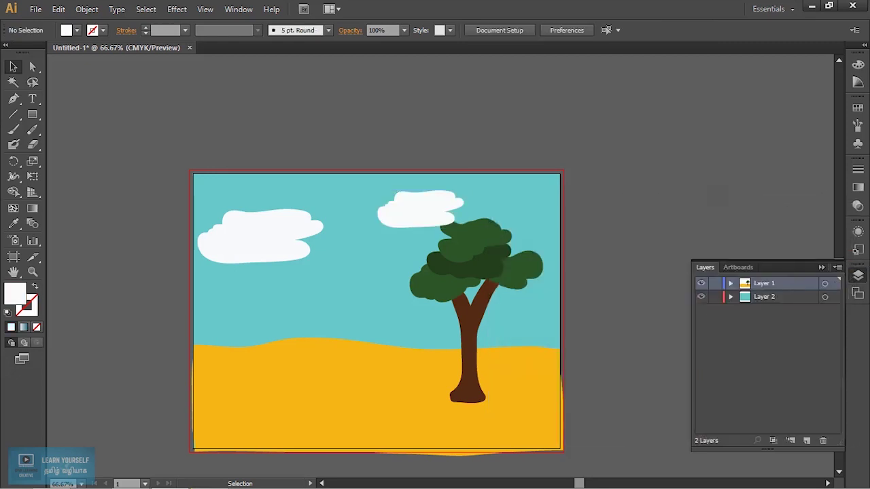
- Drag a copy of a white cloud onto the left cloud and zoom to check the sky
mouse_move(442, 212)
left_mouse_down()
mouse_move(326, 202)
mouse_move(534, 219)
mouse_move(564, 211)
mouse_move(577, 244)
mouse_move(576, 237)
left_mouse_up()
key("ctrl+shift+a")
key("ctrl+shift+a")
key("ctrl+plus")
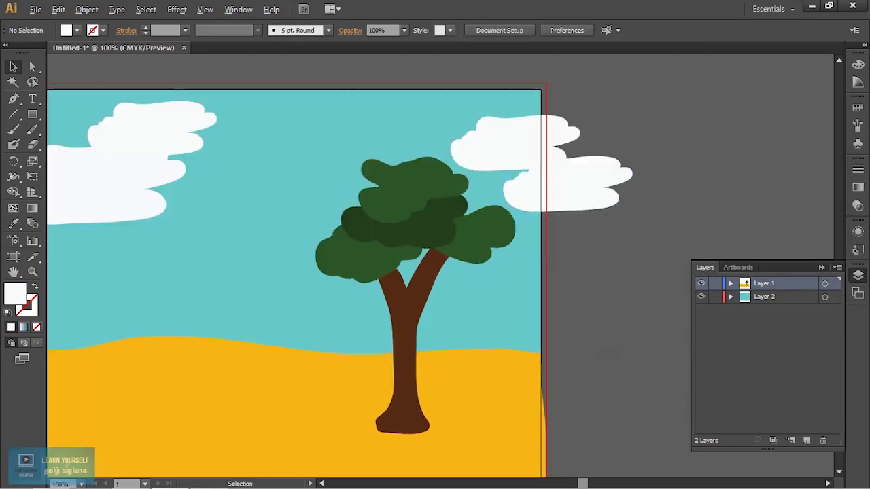
key("ctrl+plus")
key("ctrl+minus")
key("ctrl+minus")
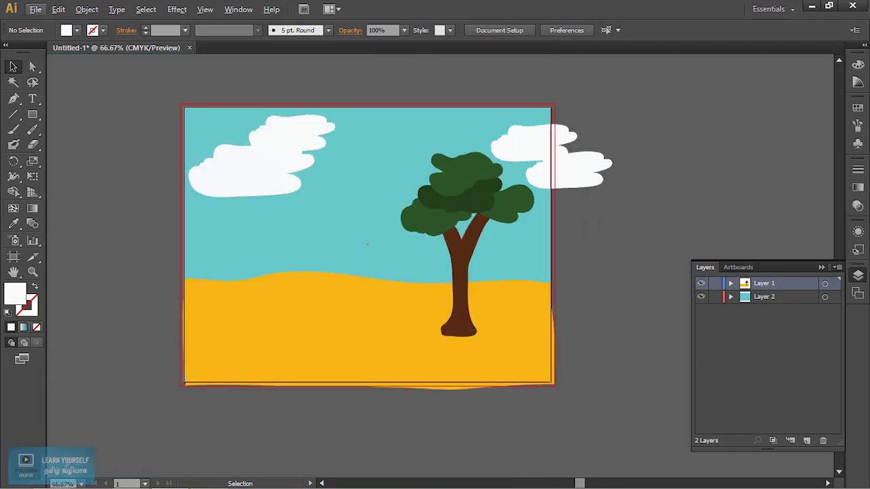
key("alt")
left_click(38, 12)
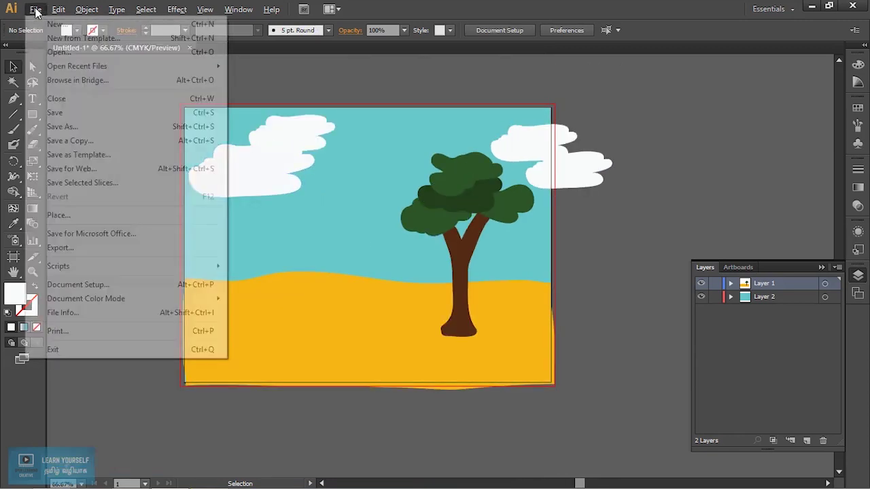
- Choose the Ellipse tool and set the fill colour to a vivid orange
left_click(407, 74)
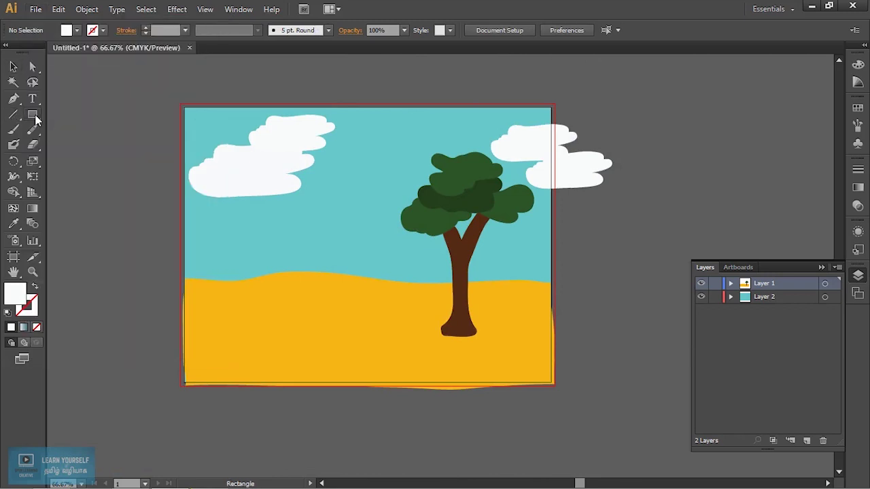
left_click_drag(36, 120, 77, 144)
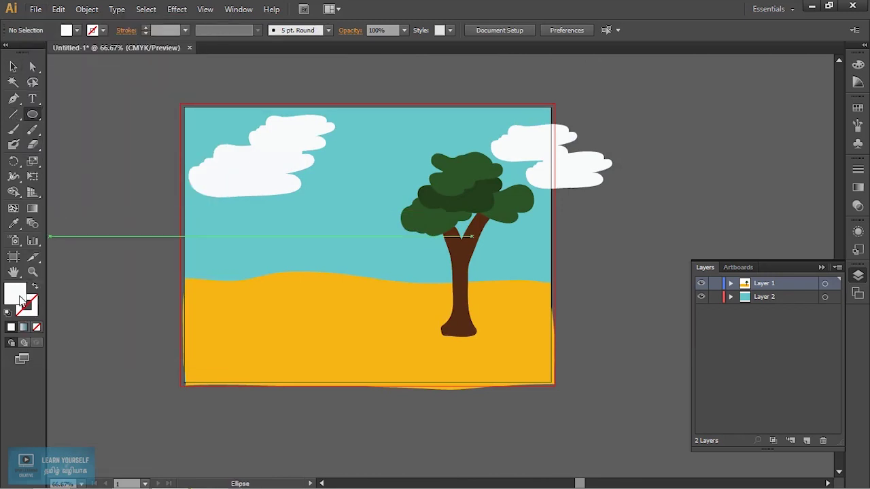
double_click(16, 295)
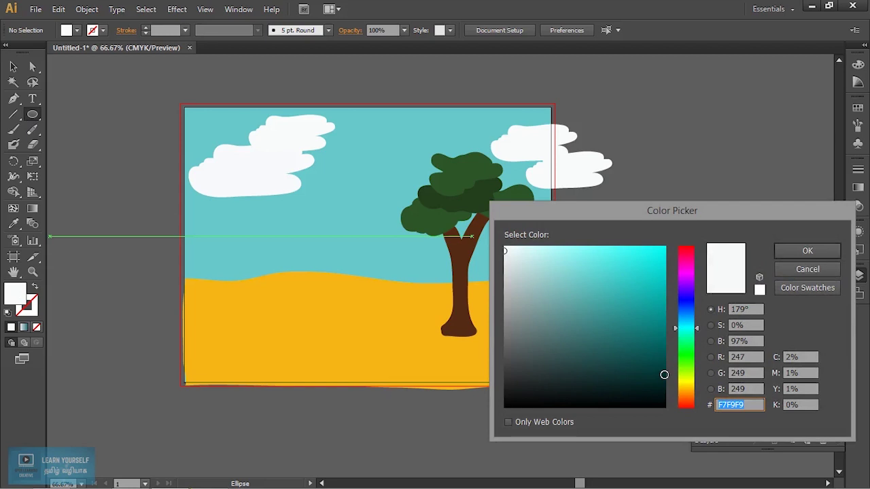
left_click(686, 397)
left_click(651, 307)
left_click_drag(689, 400, 688, 401)
mouse_move(648, 336)
left_mouse_down()
mouse_move(651, 252)
mouse_move(666, 256)
left_mouse_up()
left_click(789, 251)
- Draw the orange sun circle in the sky left of the tree
left_click_drag(323, 162, 358, 197)
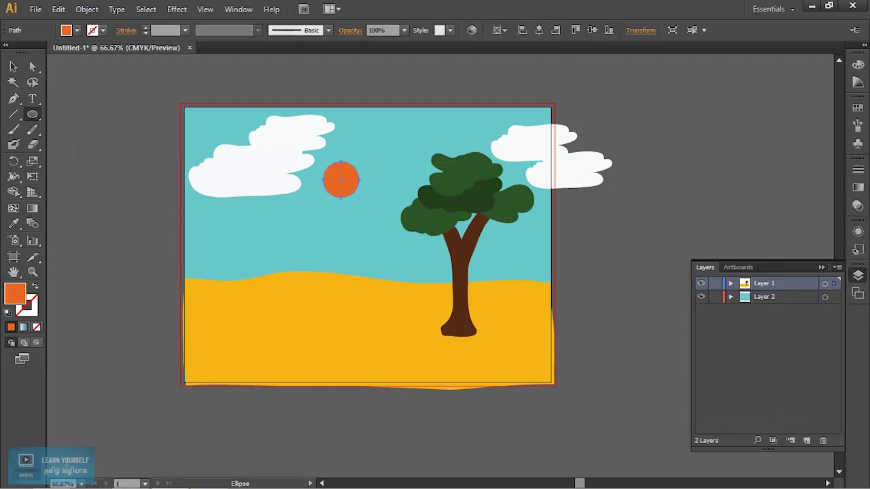
left_click(13, 66)
left_click(136, 305)
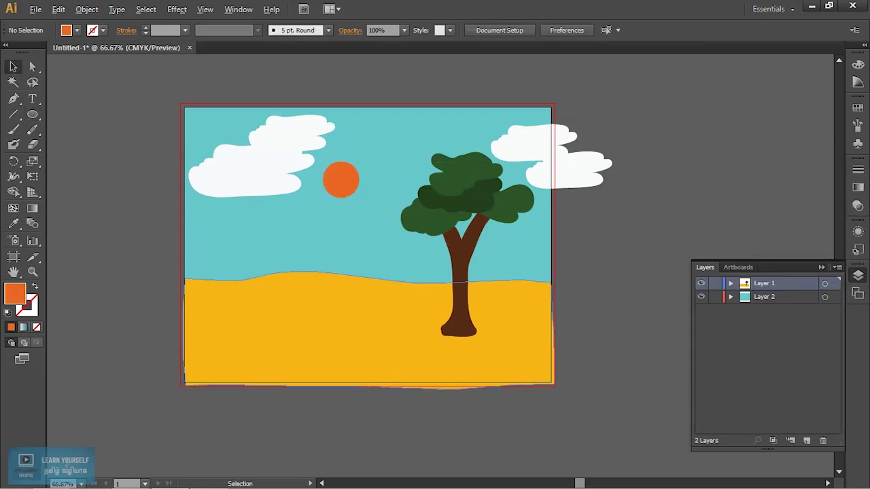
- Zoom to 100% and expand Layer 2 to show its sky path
key("ctrl+1")
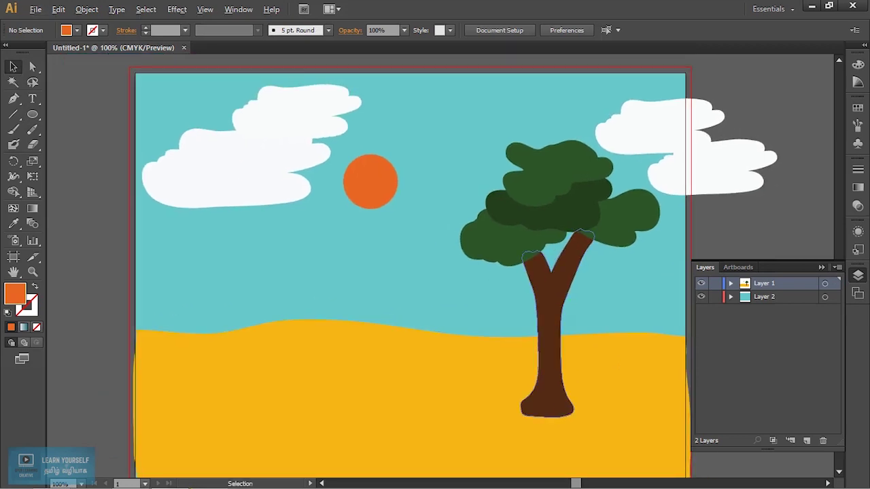
scroll(553, 305, "down", 1)
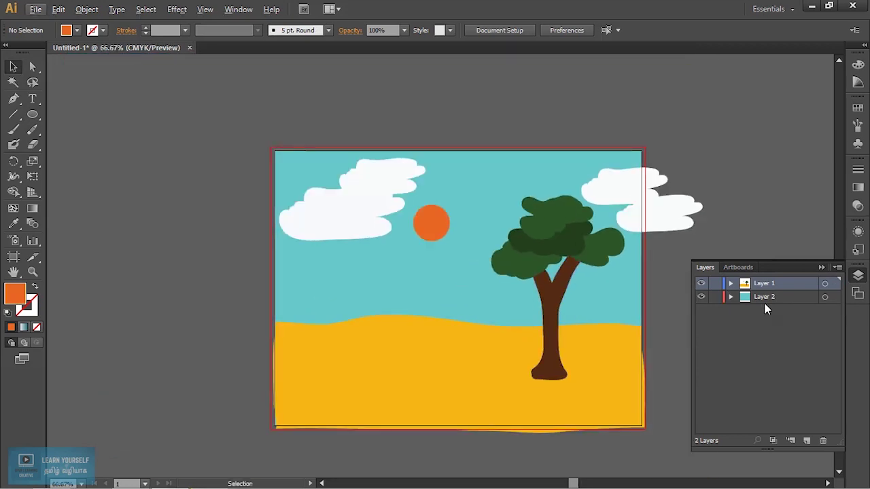
left_click(731, 296)
left_click(780, 310)
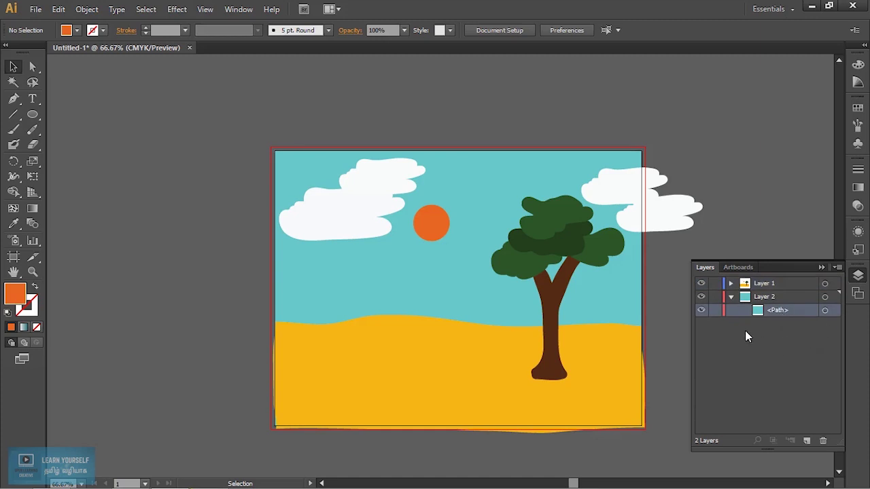
- Paste a copy of the sky rectangle centred horizontally and vertically on the artboard
left_click_drag(780, 310, 783, 327)
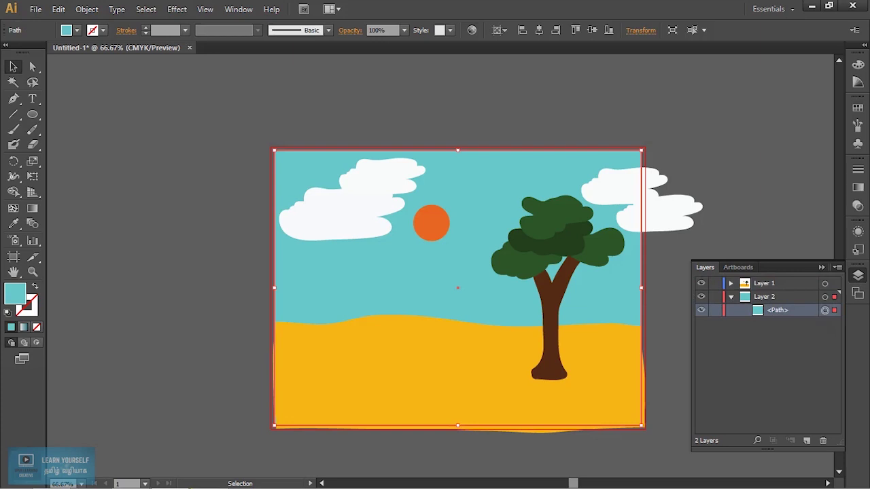
key("ctrl+v")
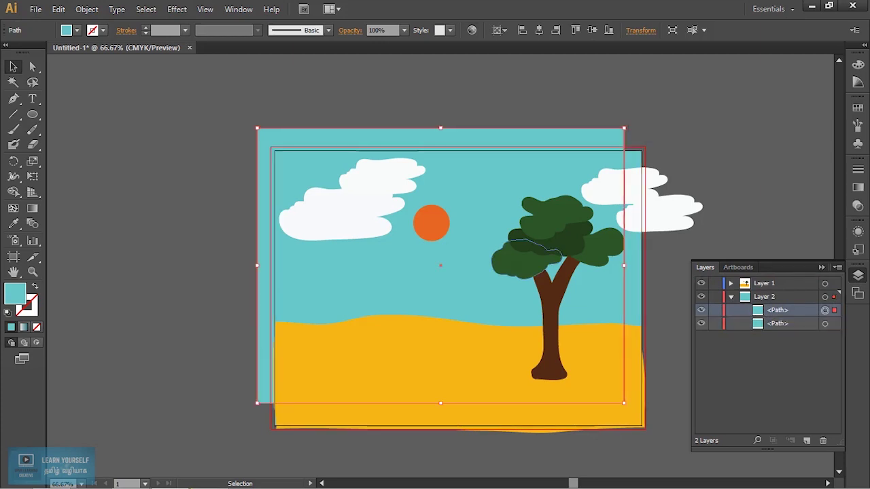
left_click(539, 30)
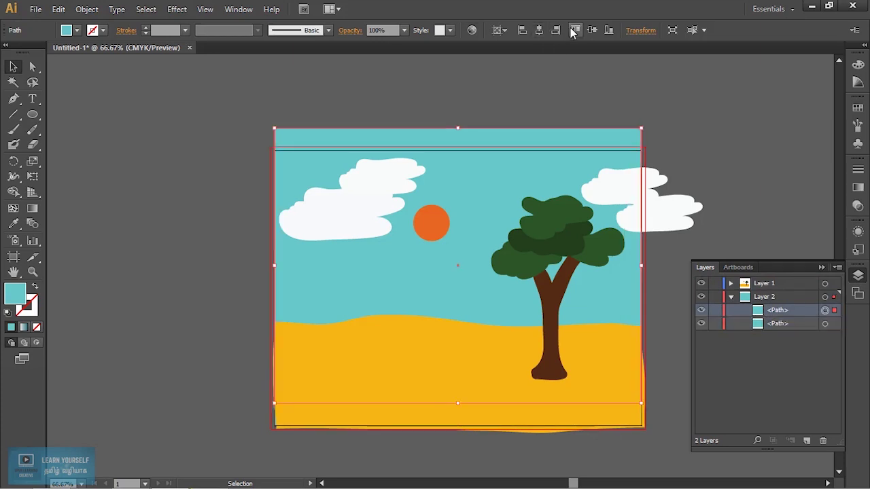
left_click(591, 30)
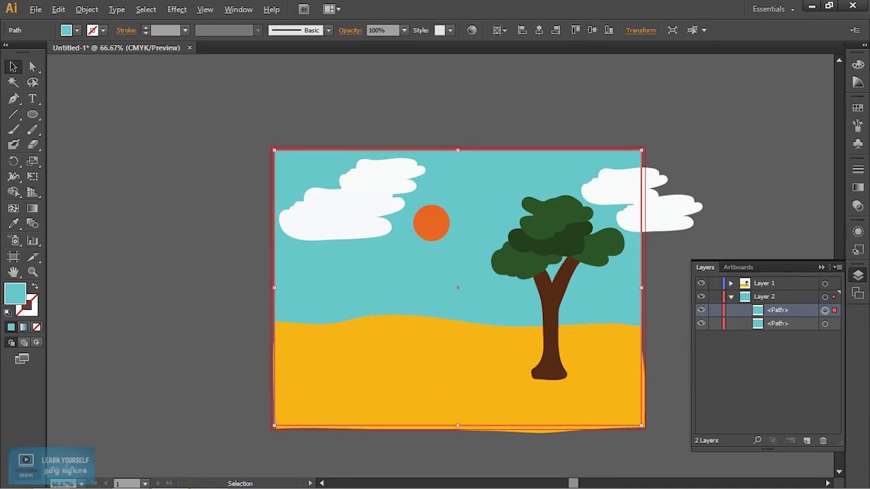
scroll(441, 272, "right", 3)
scroll(441, 272, "down", 1)
key("ctrl+shift+a")
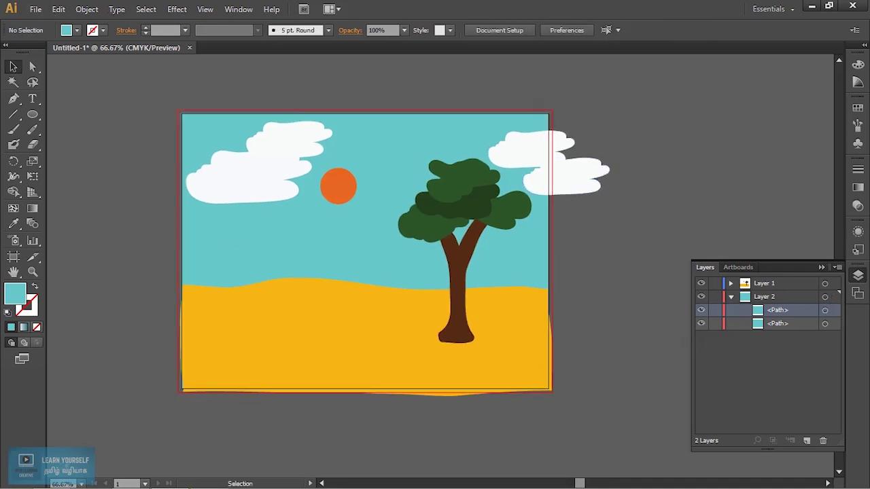
- Select the top sky rectangle copy together with the ground, then deselect
left_click(824, 310)
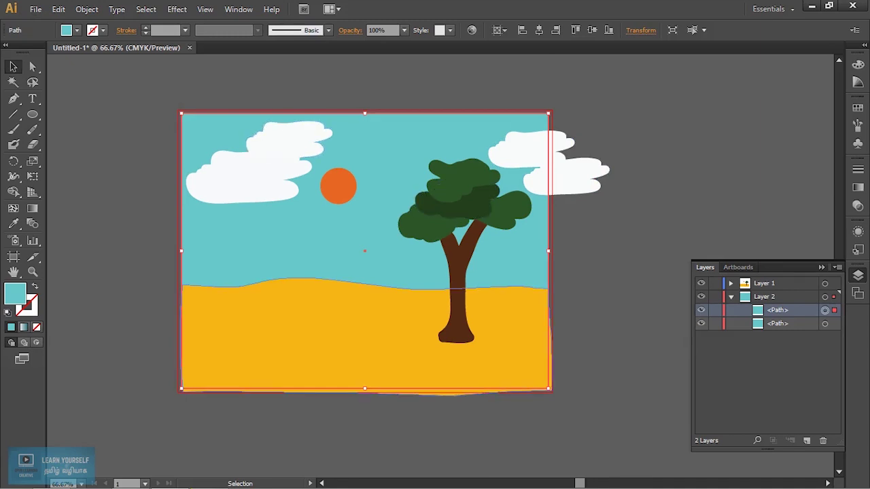
left_click(381, 393, "shift")
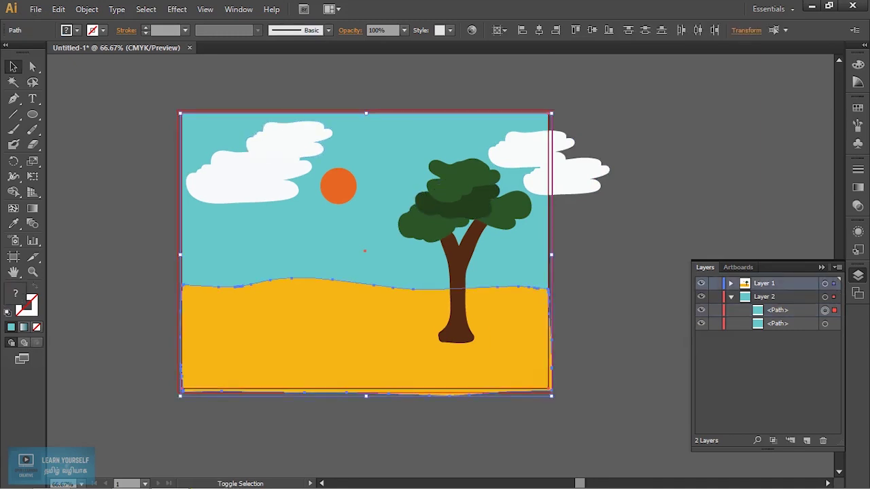
left_click(584, 153)
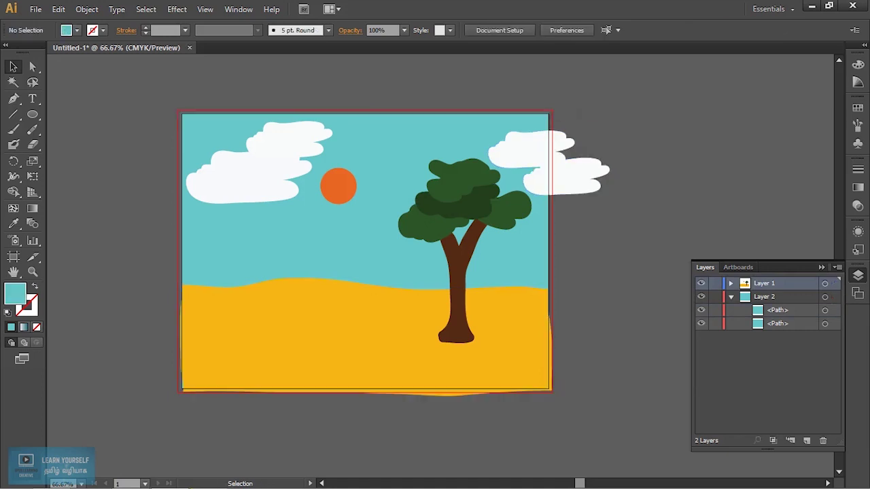
left_click_drag(591, 111, 563, 191)
left_click(465, 285, "shift")
key("a")
key("ctrl+g")
key("v")
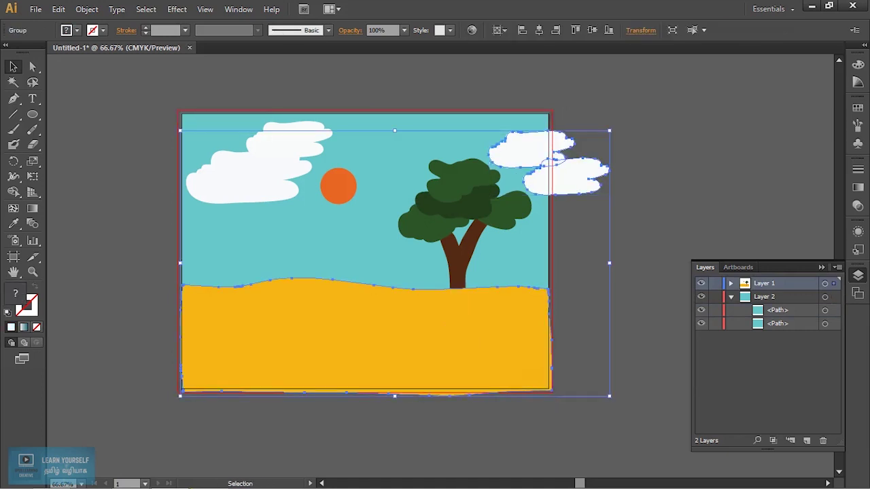
left_click(61, 9)
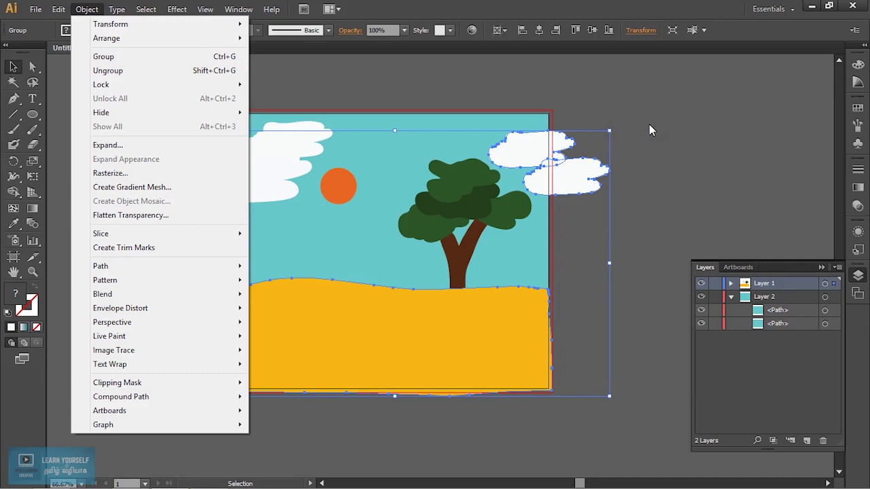
key("Escape")
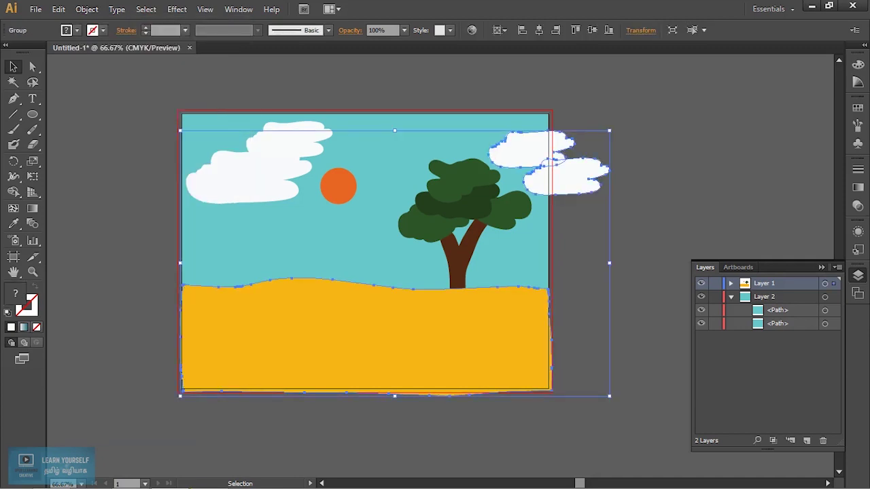
left_click(824, 310, "shift")
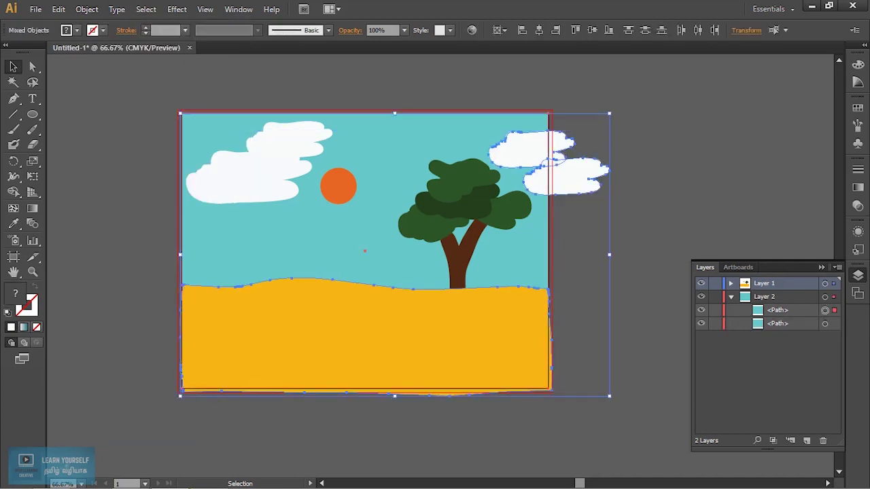
left_click(87, 8)
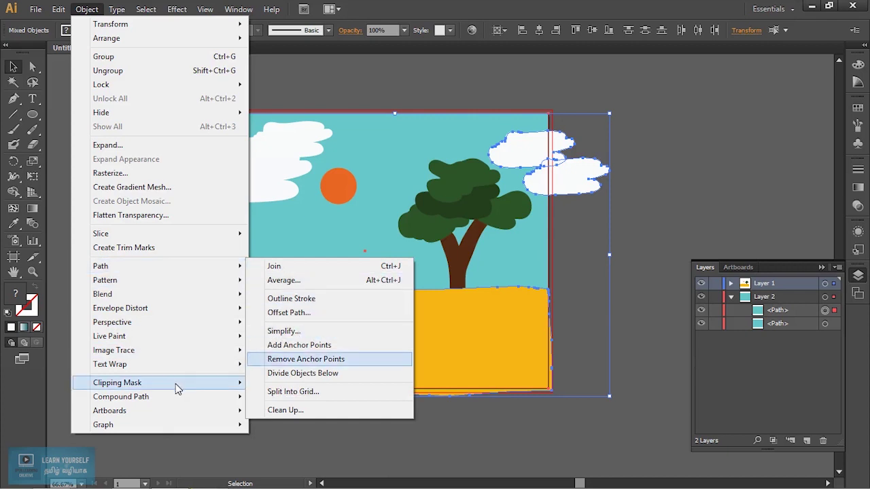
mouse_move(117, 383)
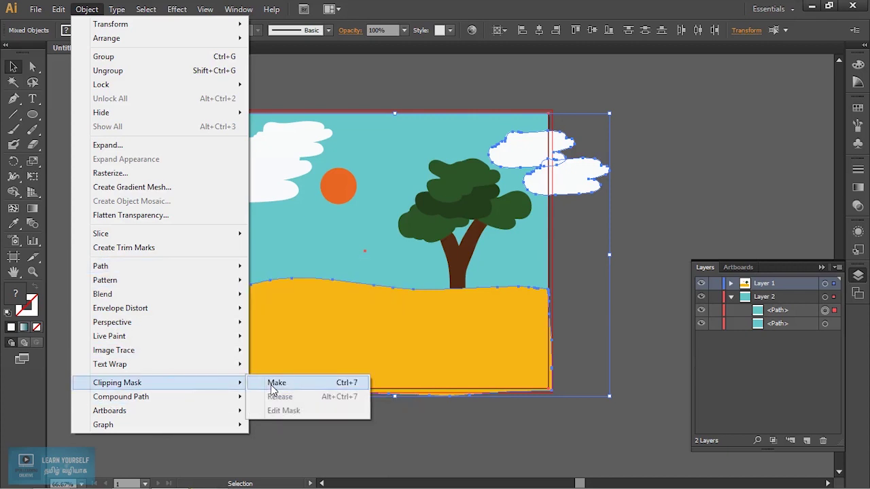
left_click(277, 383)
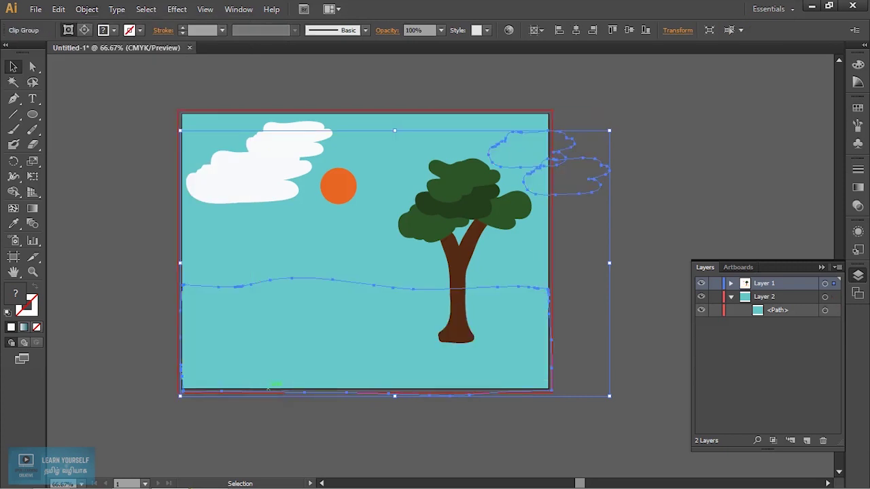
key("ctrl+shift+a")
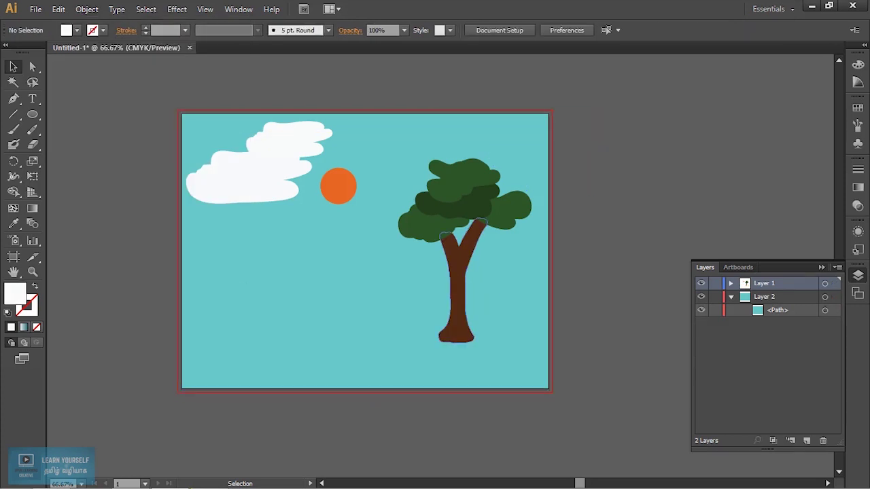
key("ctrl+z")
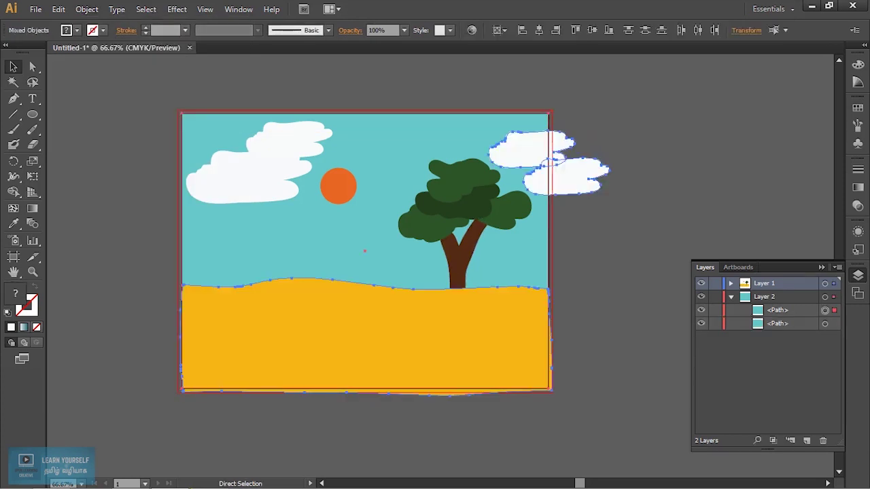
left_click(783, 325)
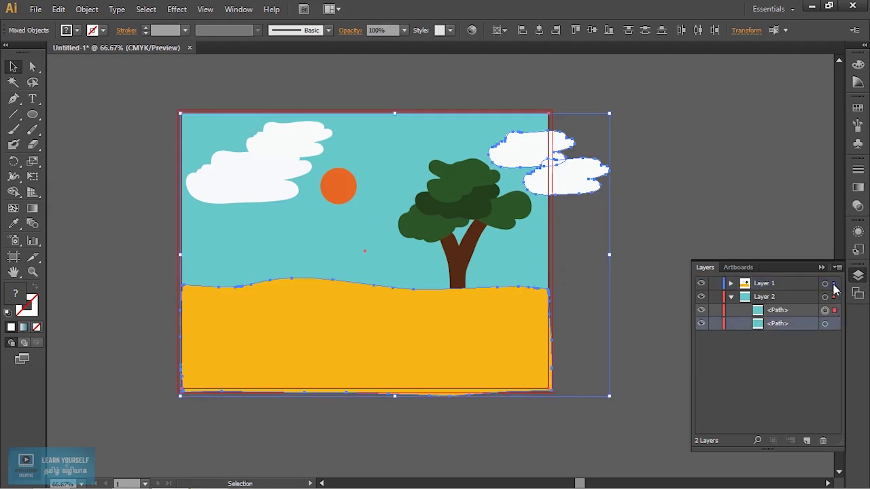
left_click_drag(834, 310, 835, 285)
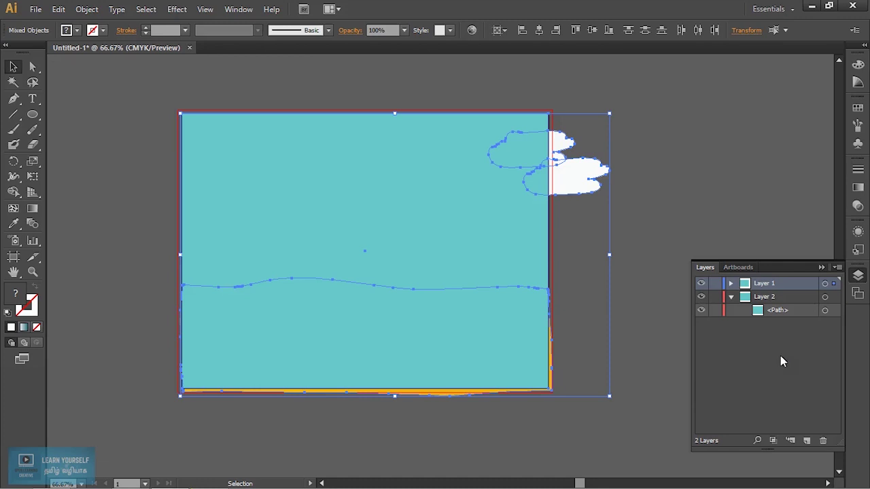
key("ctrl+z")
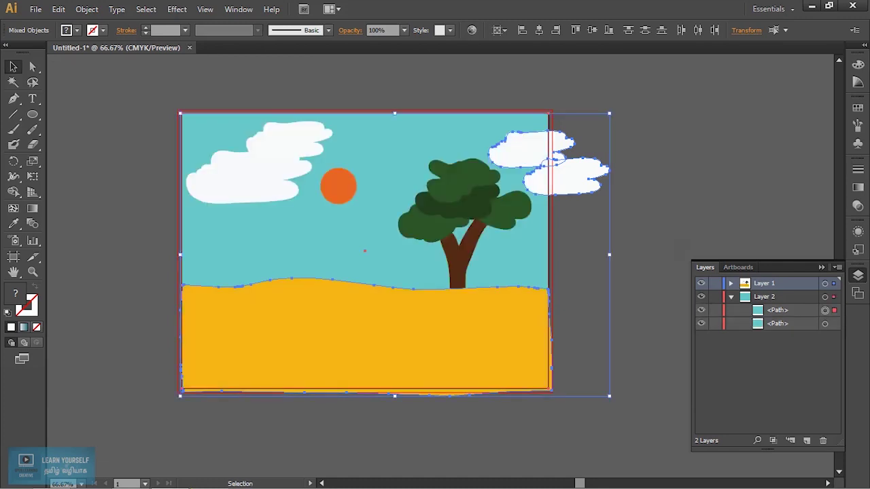
key("ctrl+shift+a")
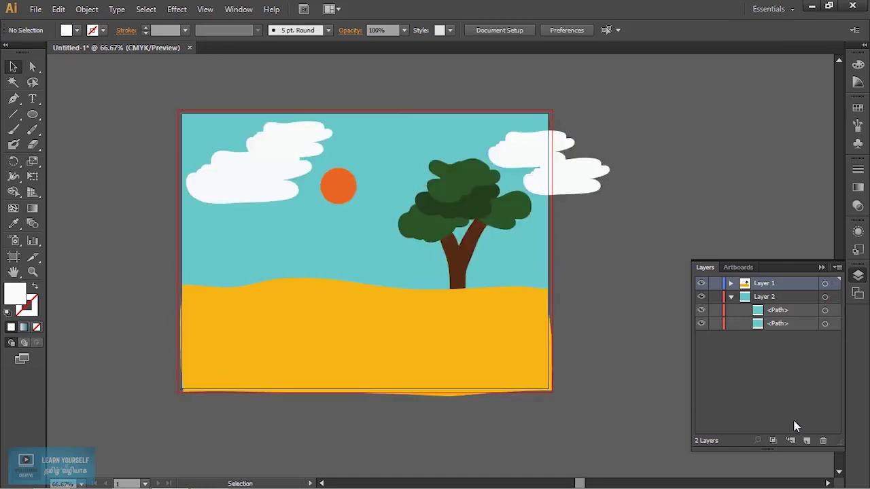
left_click(808, 440)
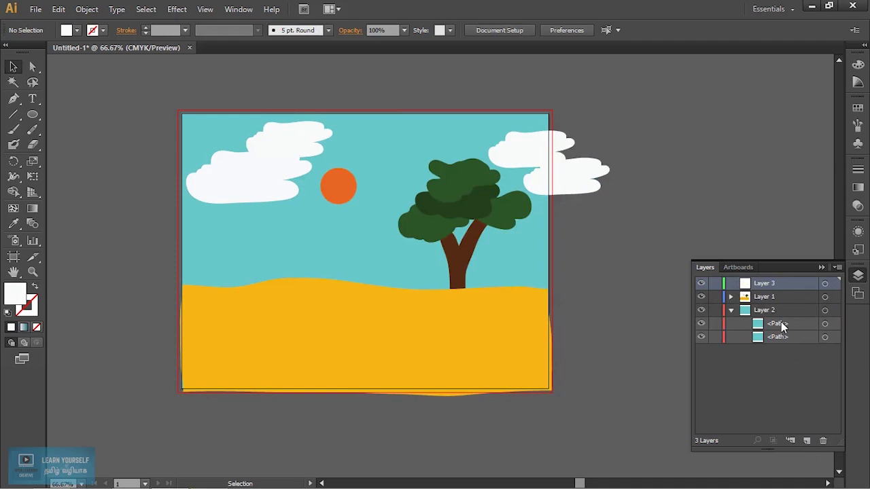
- Move the sky rectangle path from Layer 2 into Layer 3
left_click(782, 324)
left_click(825, 323)
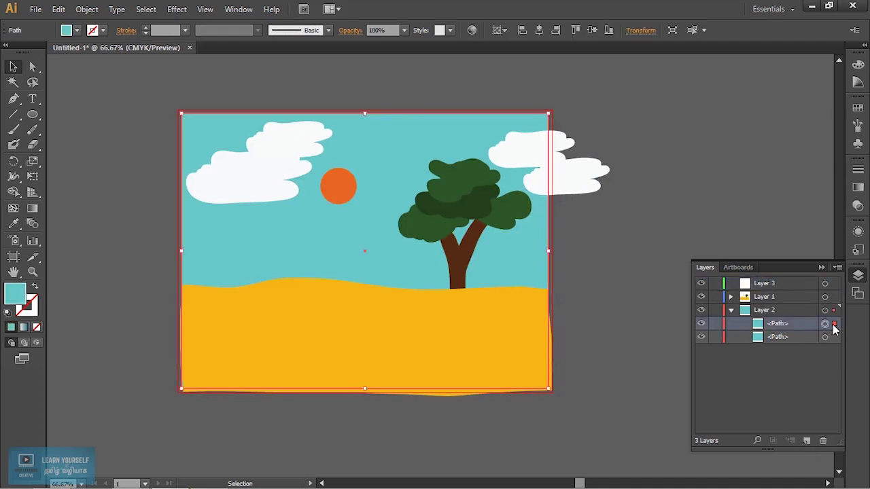
left_click_drag(833, 312, 834, 284)
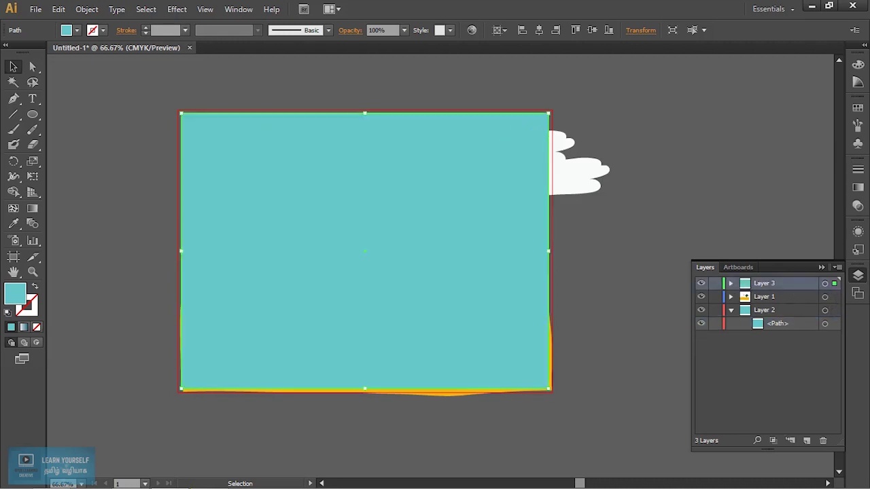
- Select Layer 1's artwork with Layer 3's rectangle and make a clipping mask
left_click(835, 297)
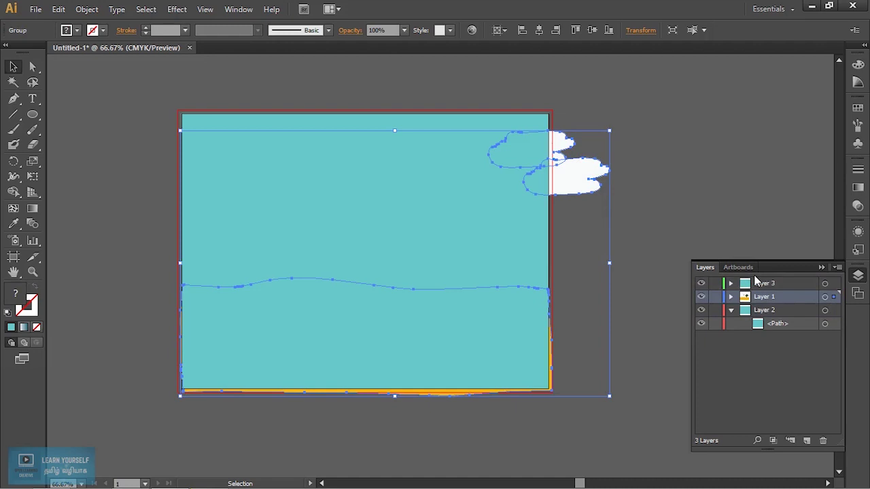
left_click(824, 282, "shift")
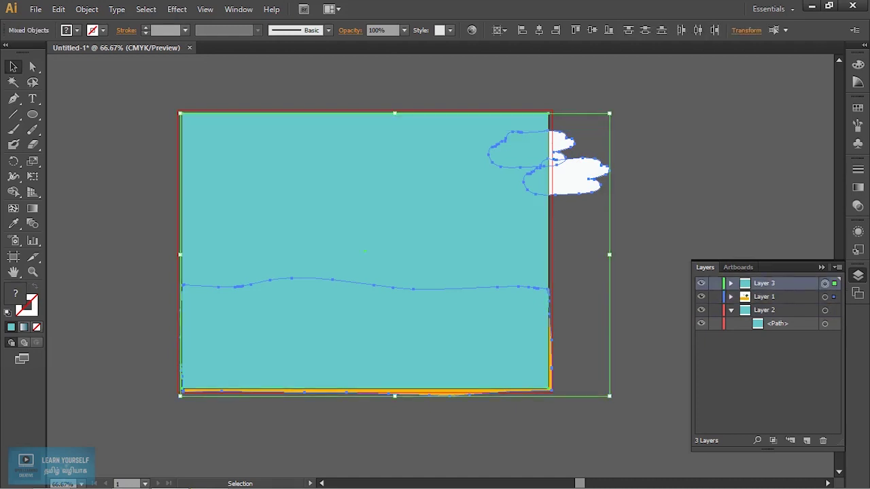
left_click(86, 9)
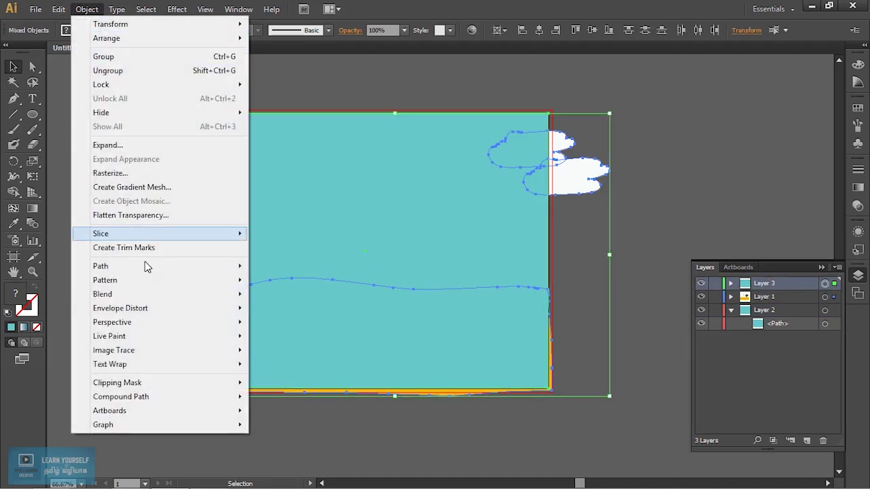
mouse_move(117, 383)
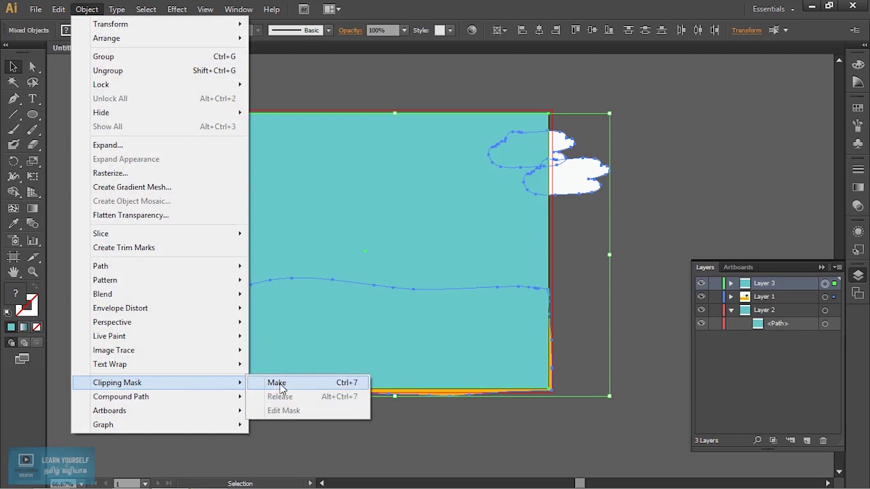
left_click(278, 383)
key("ctrl+shift+a")
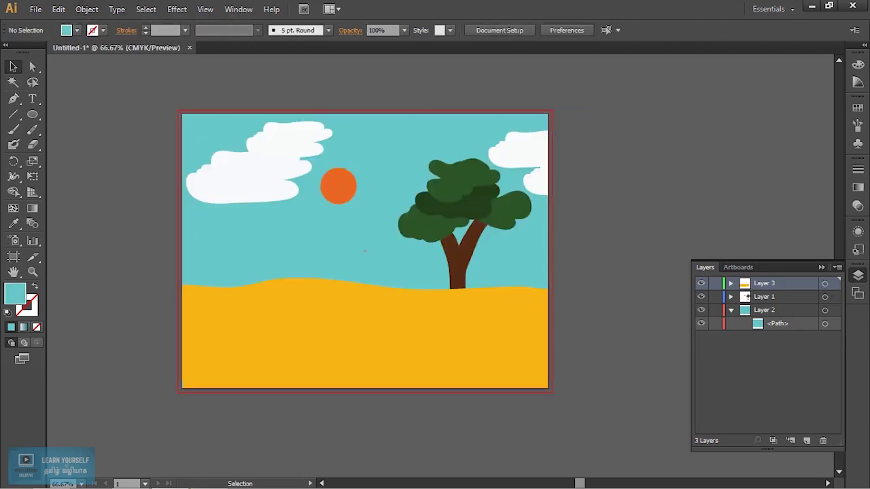
scroll(554, 342, "up", 1)
scroll(554, 342, "down", 1)
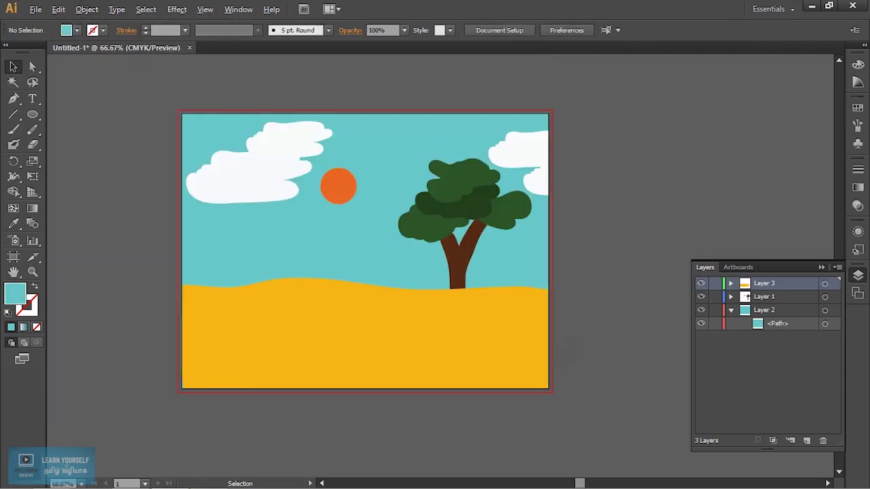
scroll(484, 342, "up", 1)
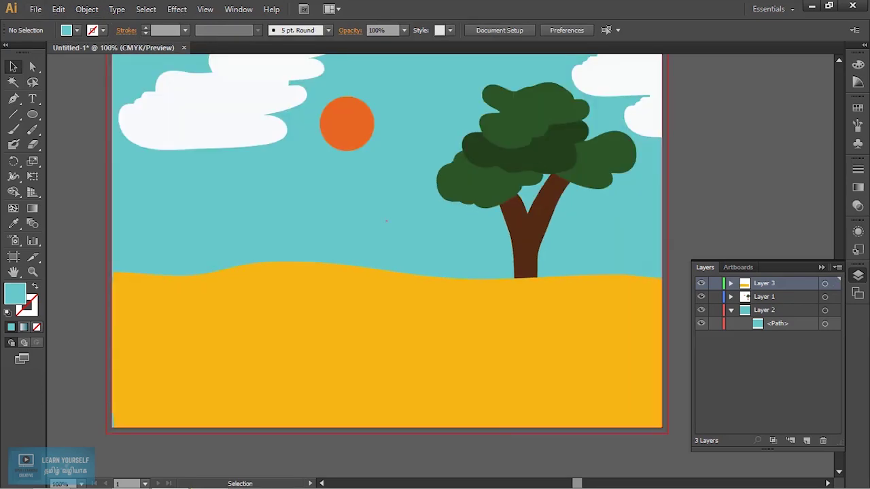
left_click_drag(386, 221, 396, 264)
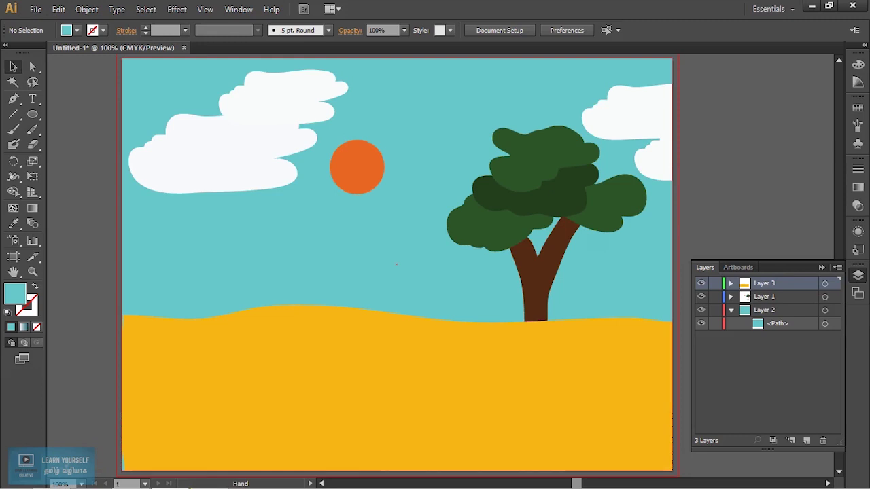
left_click(537, 285)
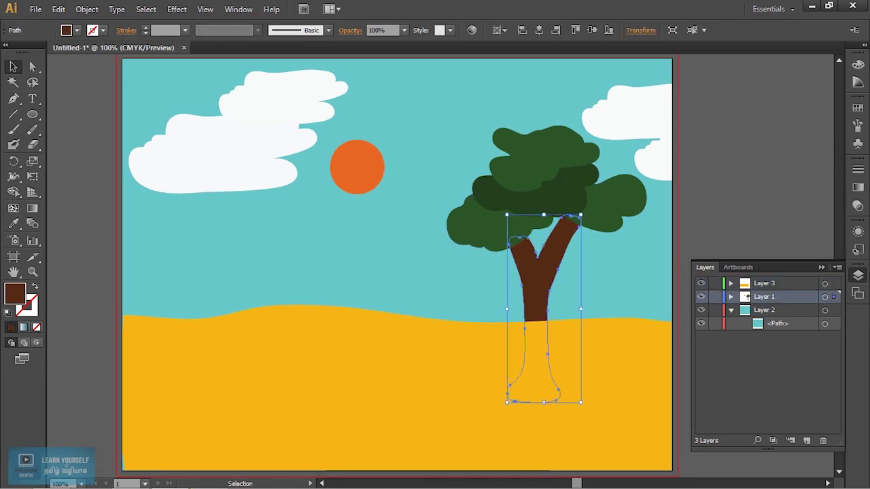
key("a")
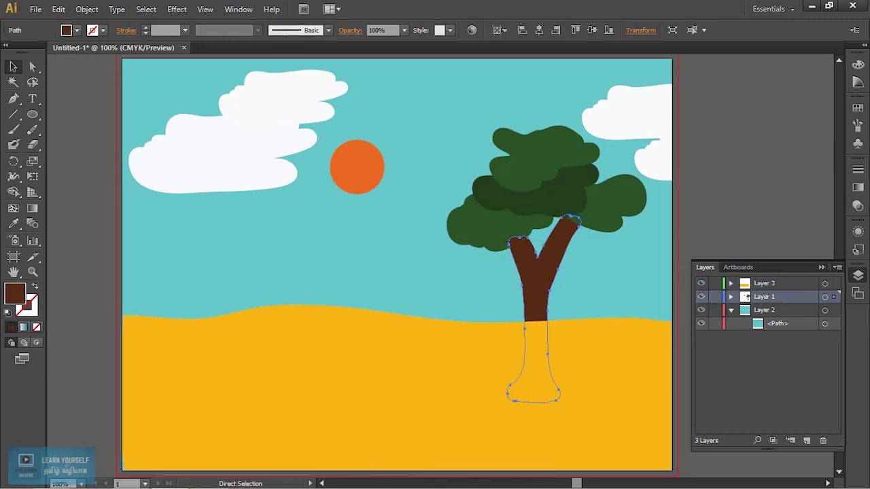
key("v")
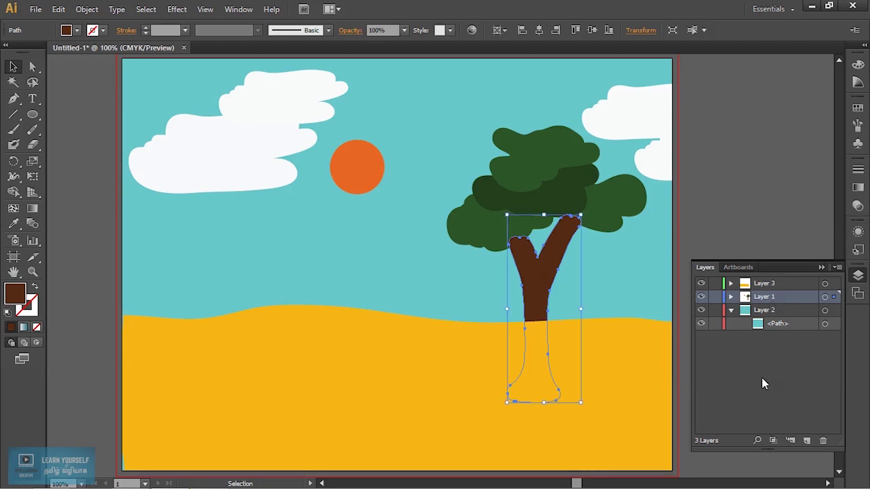
key("ctrl+shift+a")
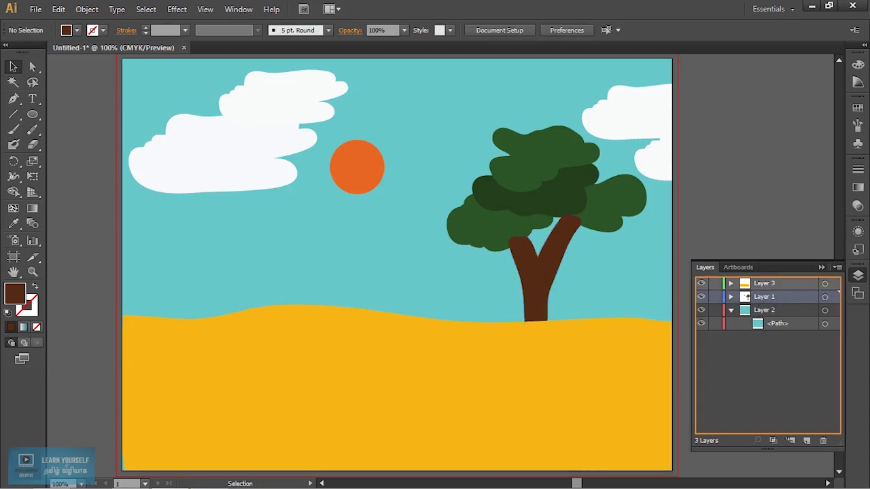
- Move Layer 1 above Layer 3 so the brown trunk shows over the yellow ground
left_click_drag(747, 297, 746, 279)
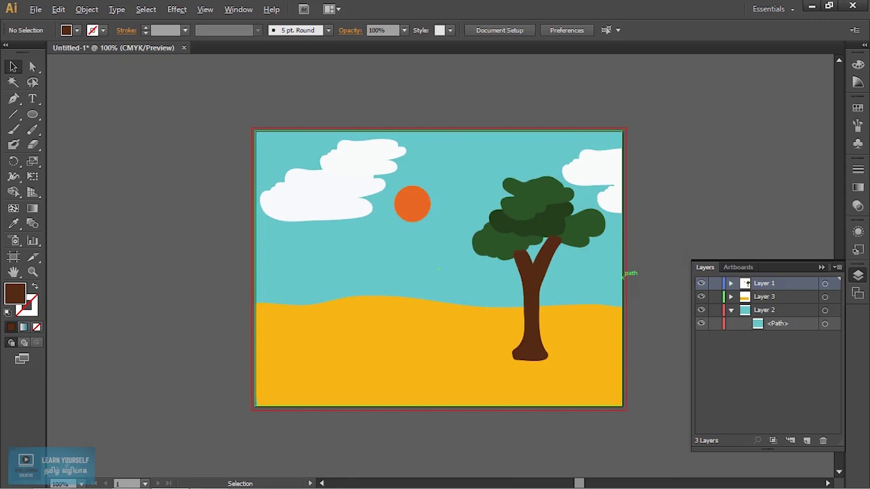
scroll(625, 276, "up", 1)
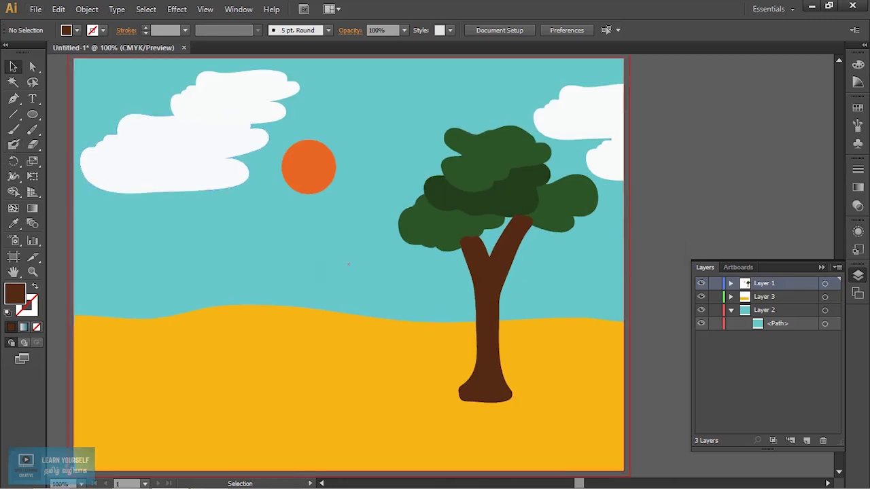